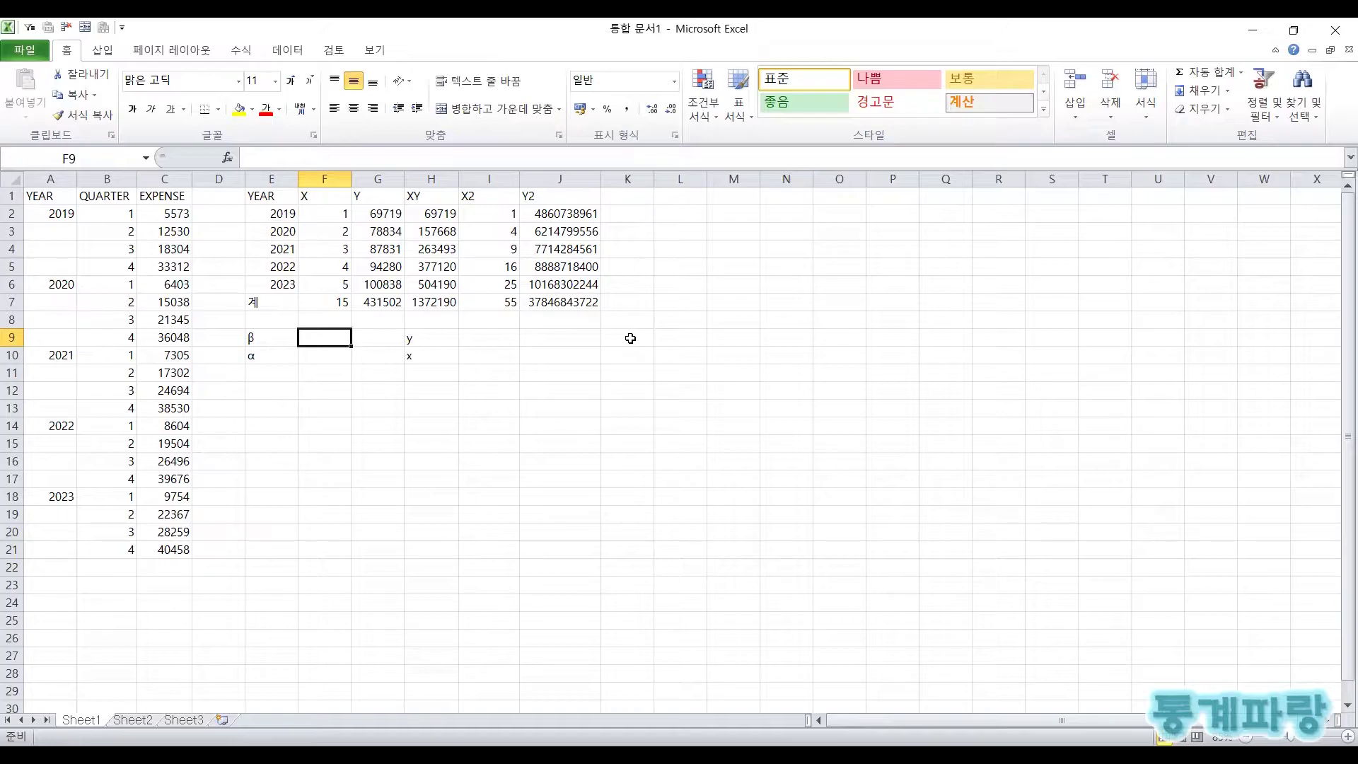
key(Left)
key(Left)
key(Left)
key(ctrl+Up)
key(Left)
key(Left)
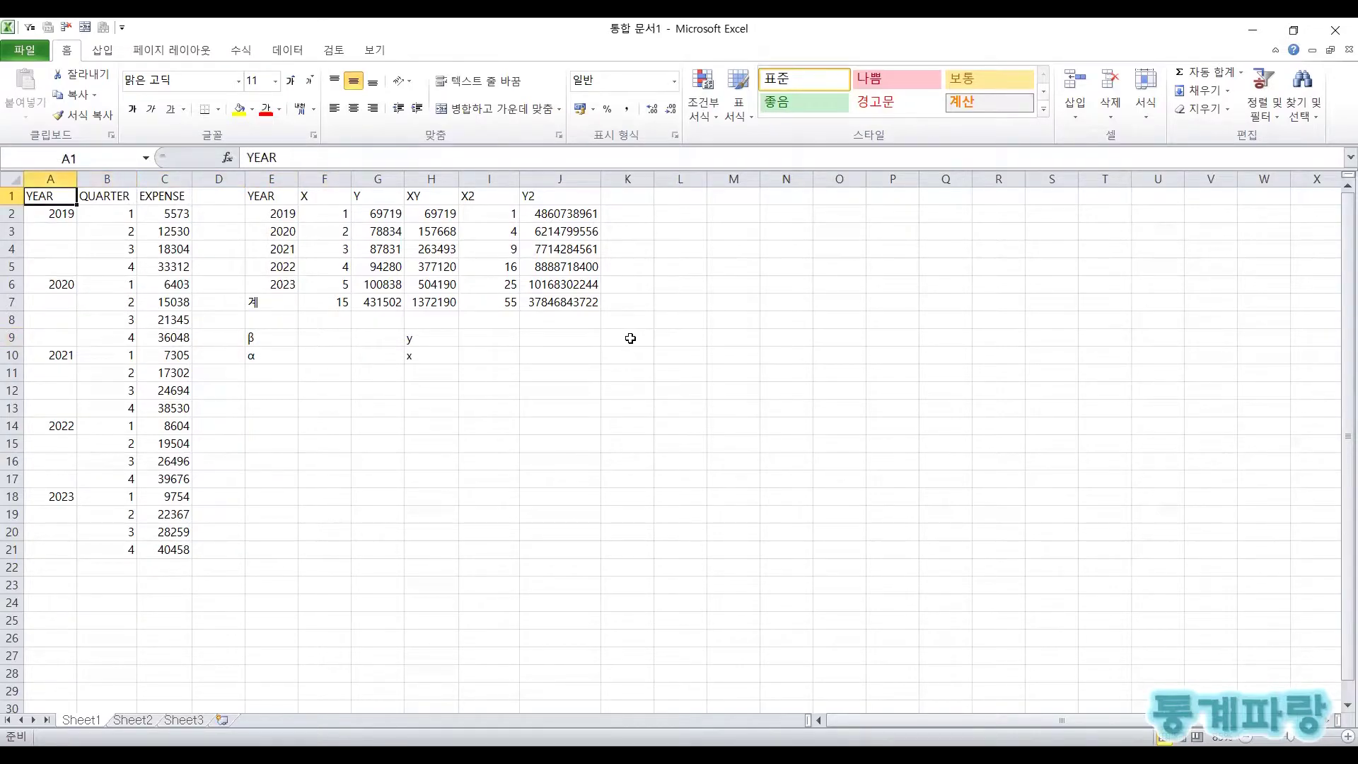
key(Right)
key(Right)
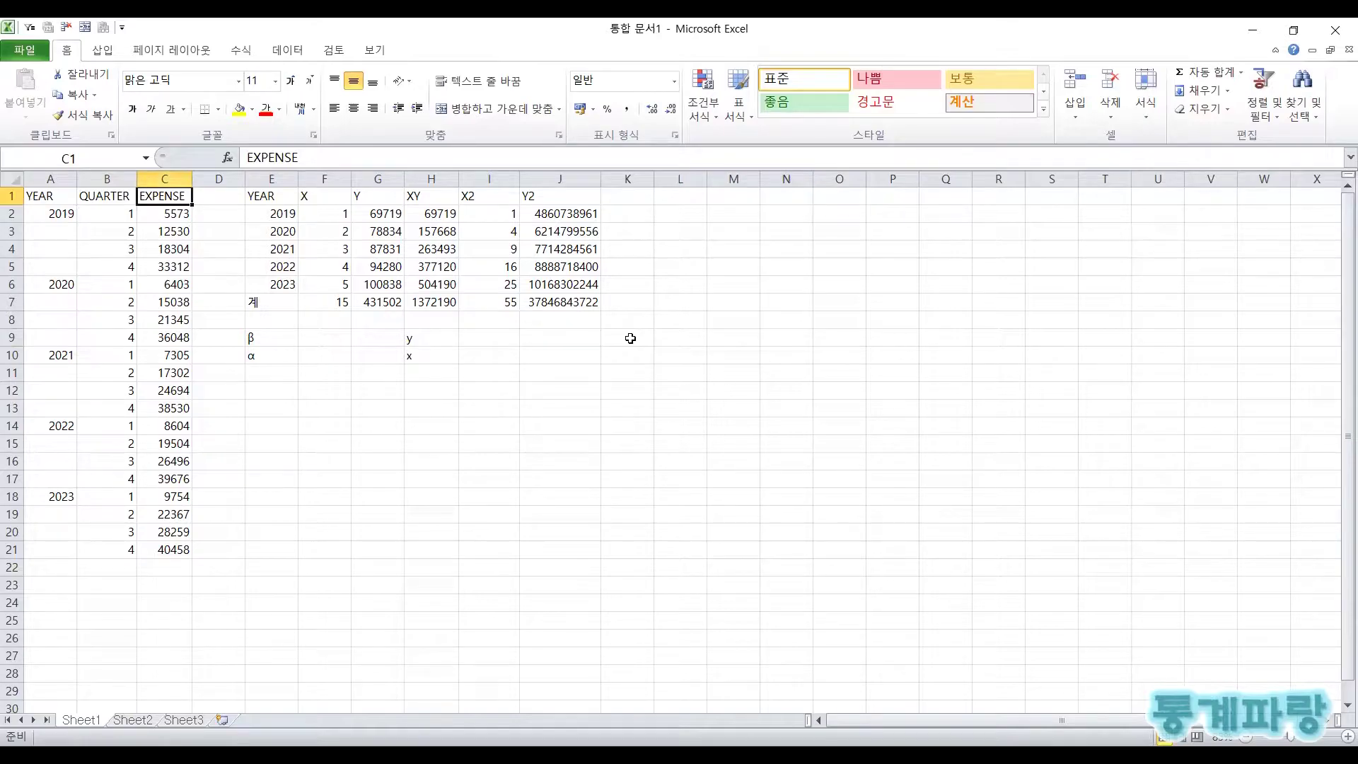
key(ctrl+shift+Down)
key(ctrl+shift+Up)
key(Right)
key(Right)
key(Down)
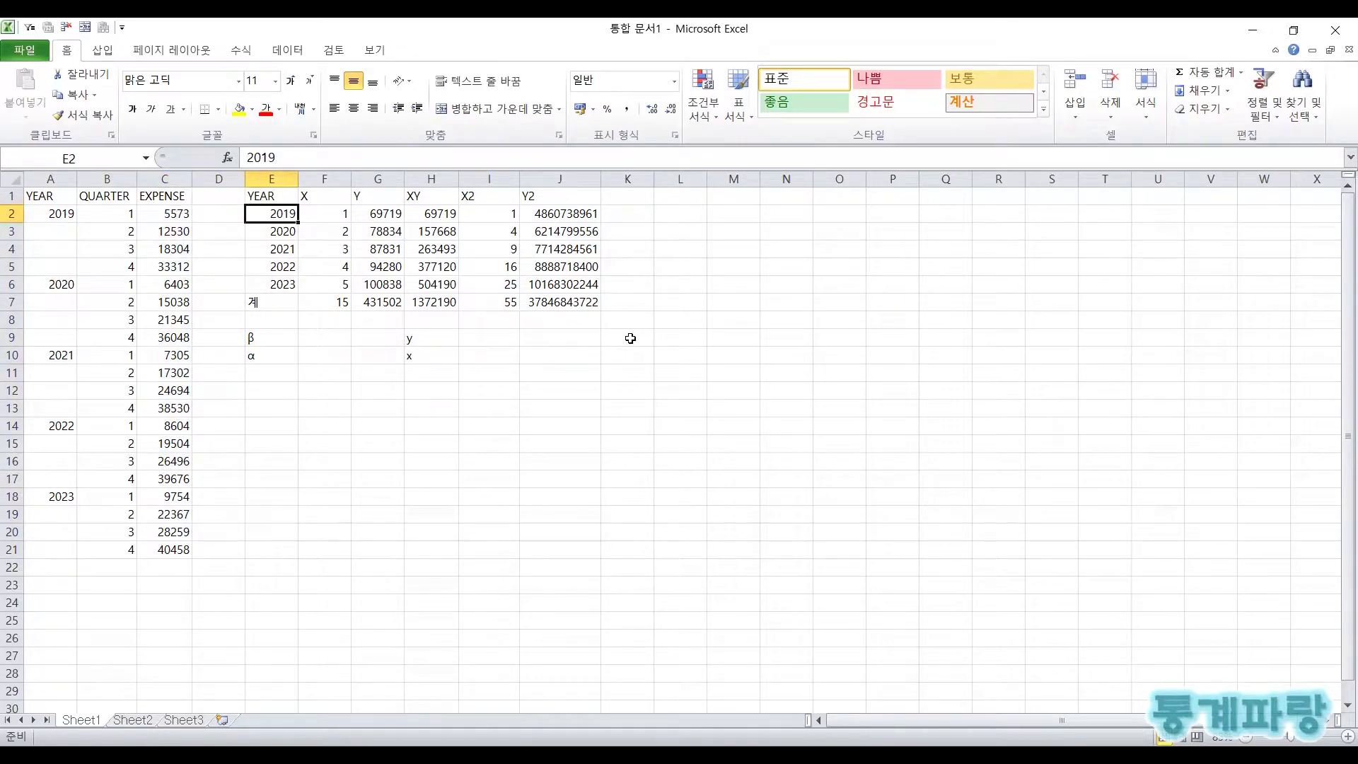
key(Down)
key(Down)
key(Down)
key(Down)
key(Right)
key(Up)
key(Up)
key(Up)
key(Up)
key(Down)
key(Down)
key(Down)
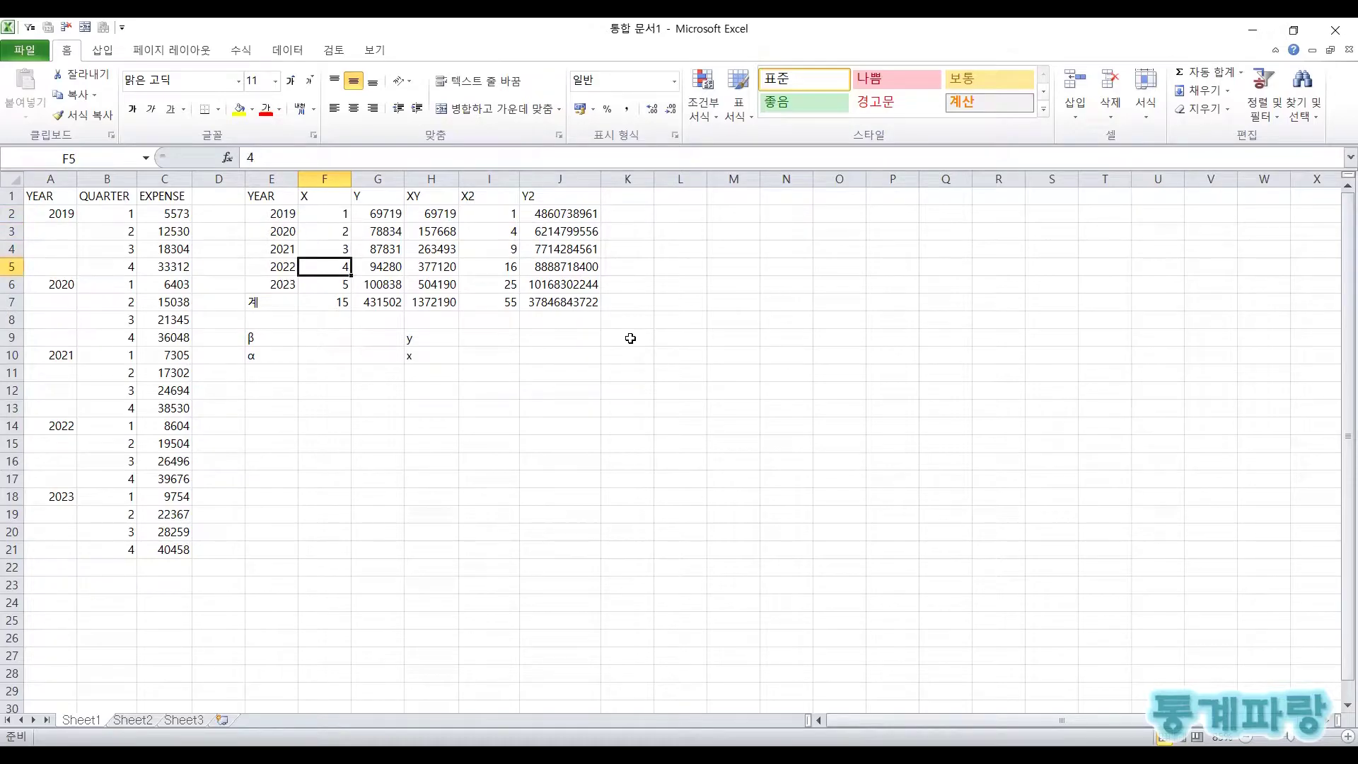
key(Down)
key(Right)
key(Up)
key(Up)
key(Up)
key(Up)
key(F2)
key(Return)
key(F2)
key(Return)
key(F2)
key(Return)
key(F2)
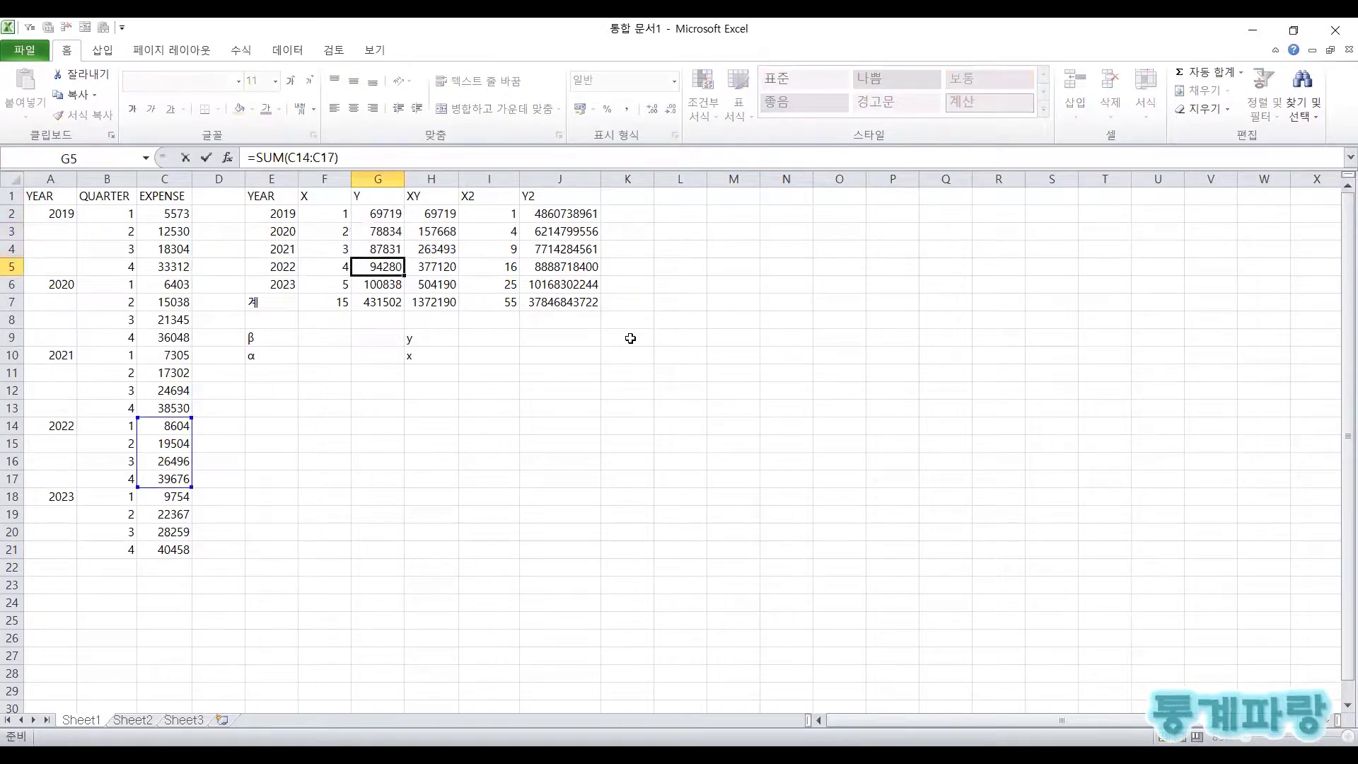
key(Return)
key(F2)
key(Escape)
key(Up)
key(Up)
key(Up)
key(Right)
key(Up)
key(F2)
key(Escape)
key(Right)
key(F2)
key(Escape)
key(Right)
key(F2)
key(Escape)
key(Left)
key(Left)
key(Left)
key(Left)
key(Down)
key(Down)
key(Down)
key(Down)
key(Down)
key(Down)
key(Down)
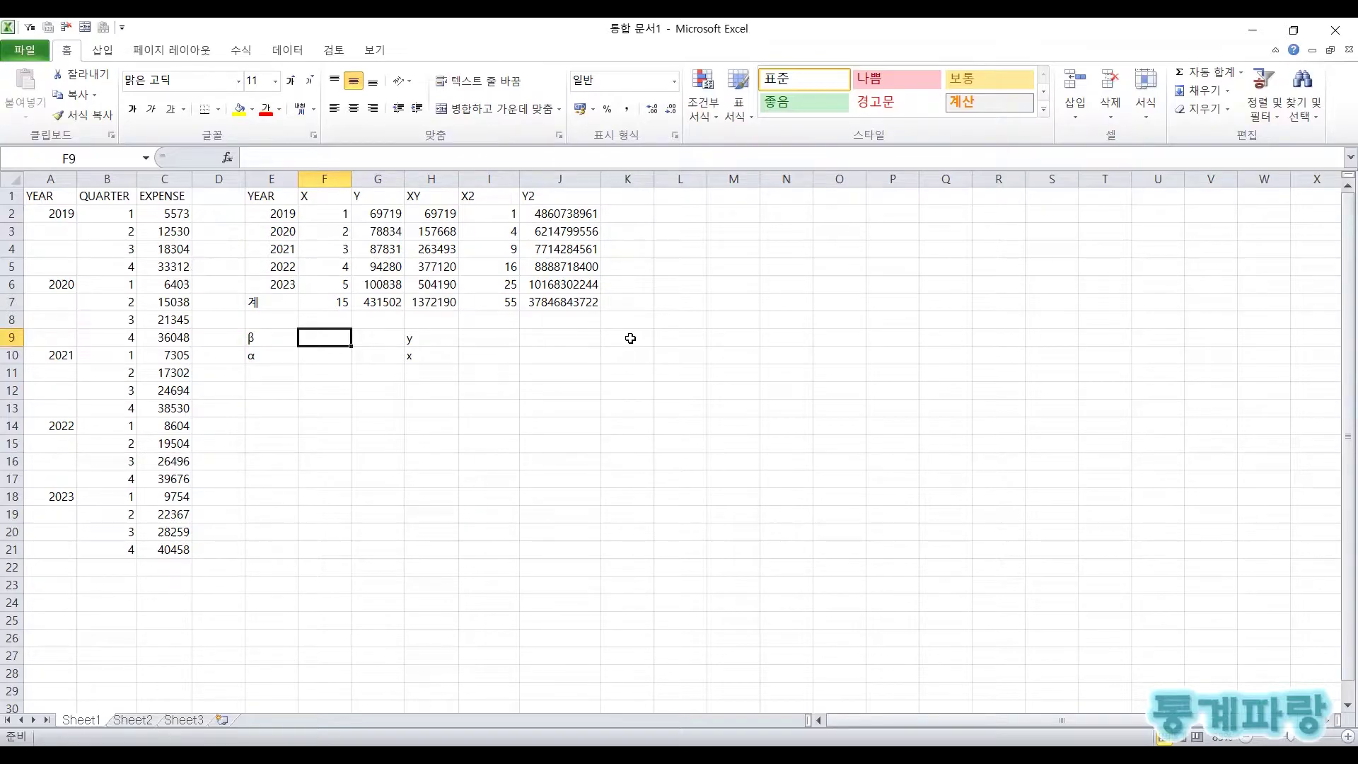
key(Up)
Start the β formula in F9 with the numerator =(5*H7-F7*G7
key(Up)
key(Up)
key(shift+Up)
key(shift+Up)
key(shift+Up)
key(Down)
key(Up)
key(Up)
key(Up)
key(Up)
key(Up)
key(shift+Down)
key(shift+Down)
key(shift+Down)
key(Down)
key(Down)
key(Down)
key(Down)
key(Down)
key(Down)
key(Down)
text(=)
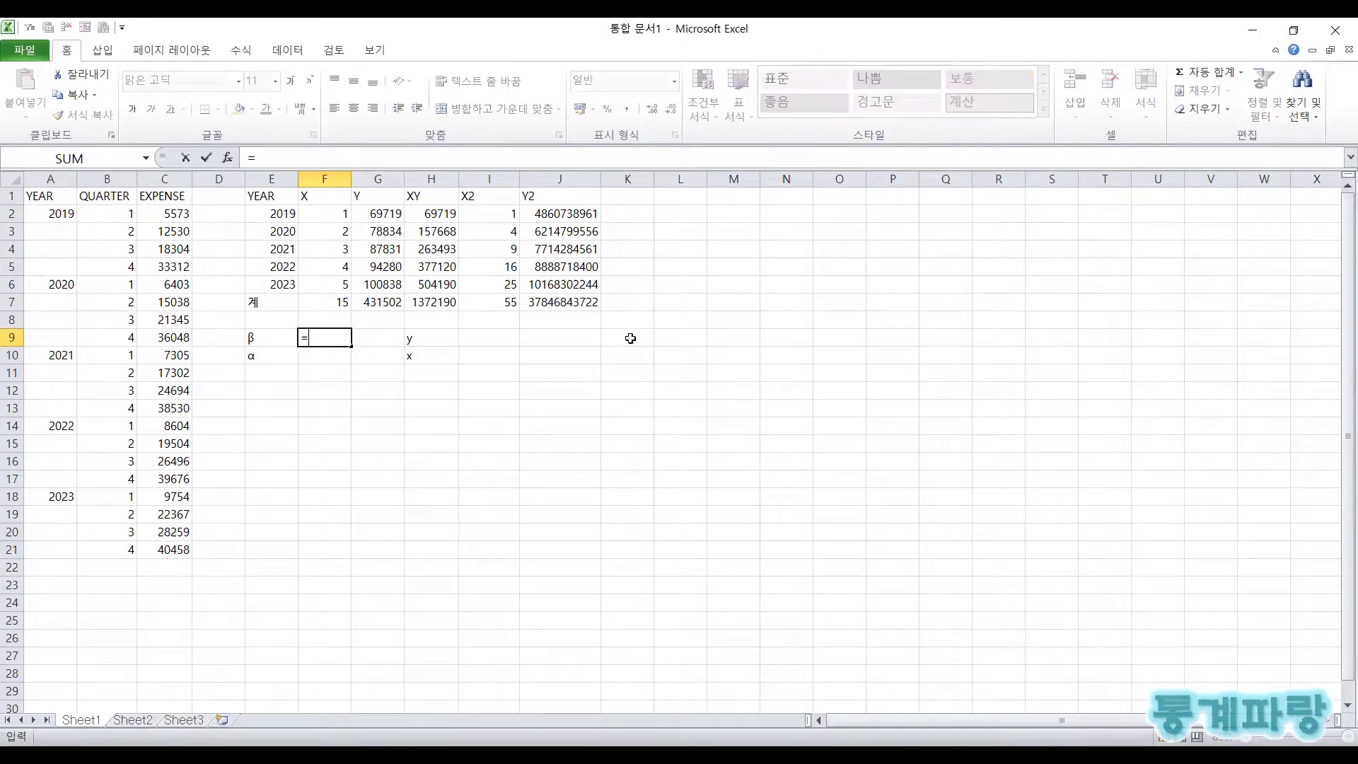
text((5)
text(*)
key(Up)
key(Up)
key(Right)
key(Right)
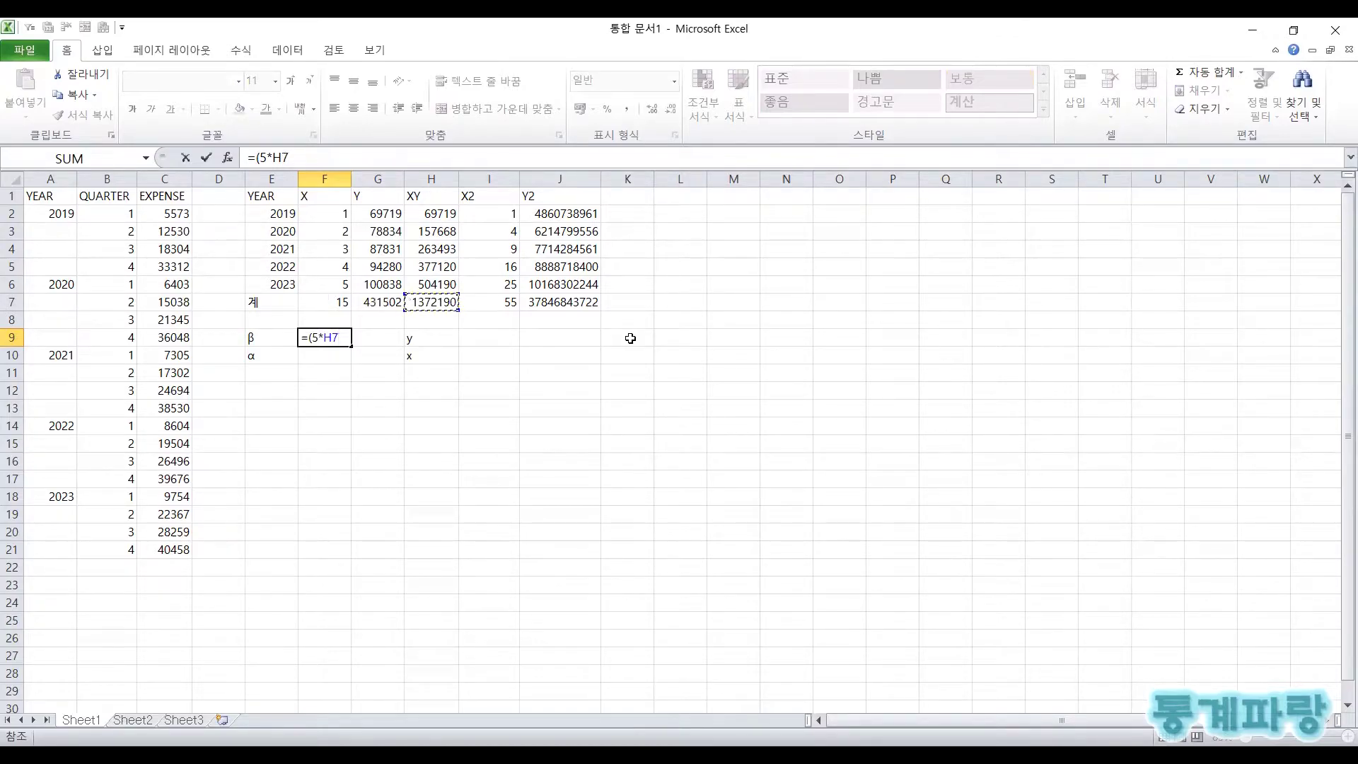
text(-)
key(Up)
key(Up)
text(*)
key(Up)
key(Up)
key(Right)
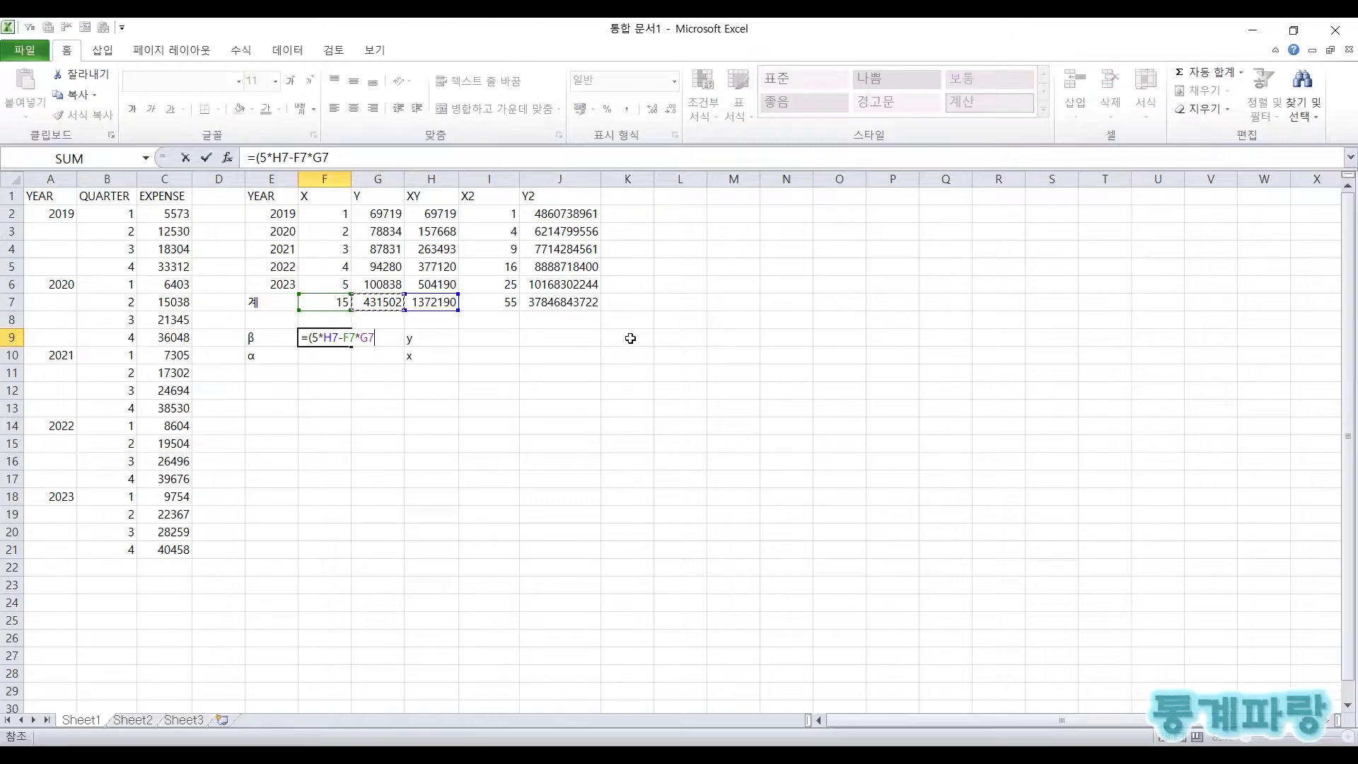
Add the denominator /(5*I7-F7^2) and enter the β formula, giving 7768.4
text())
text(/()
text(5)
key(Up)
key(Up)
key(Right)
key(Right)
key(Right)
text(-)
key(Up)
key(Up)
text(^2)
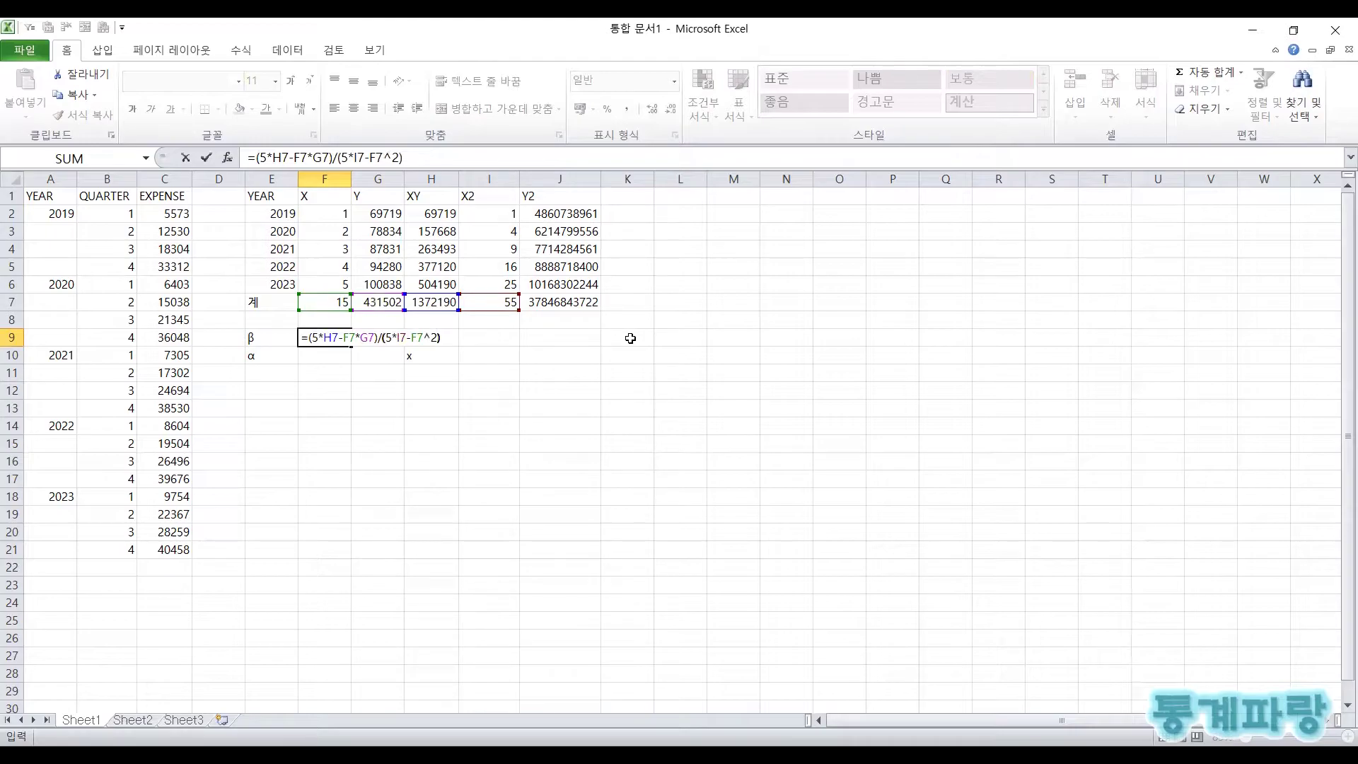
key(Return)
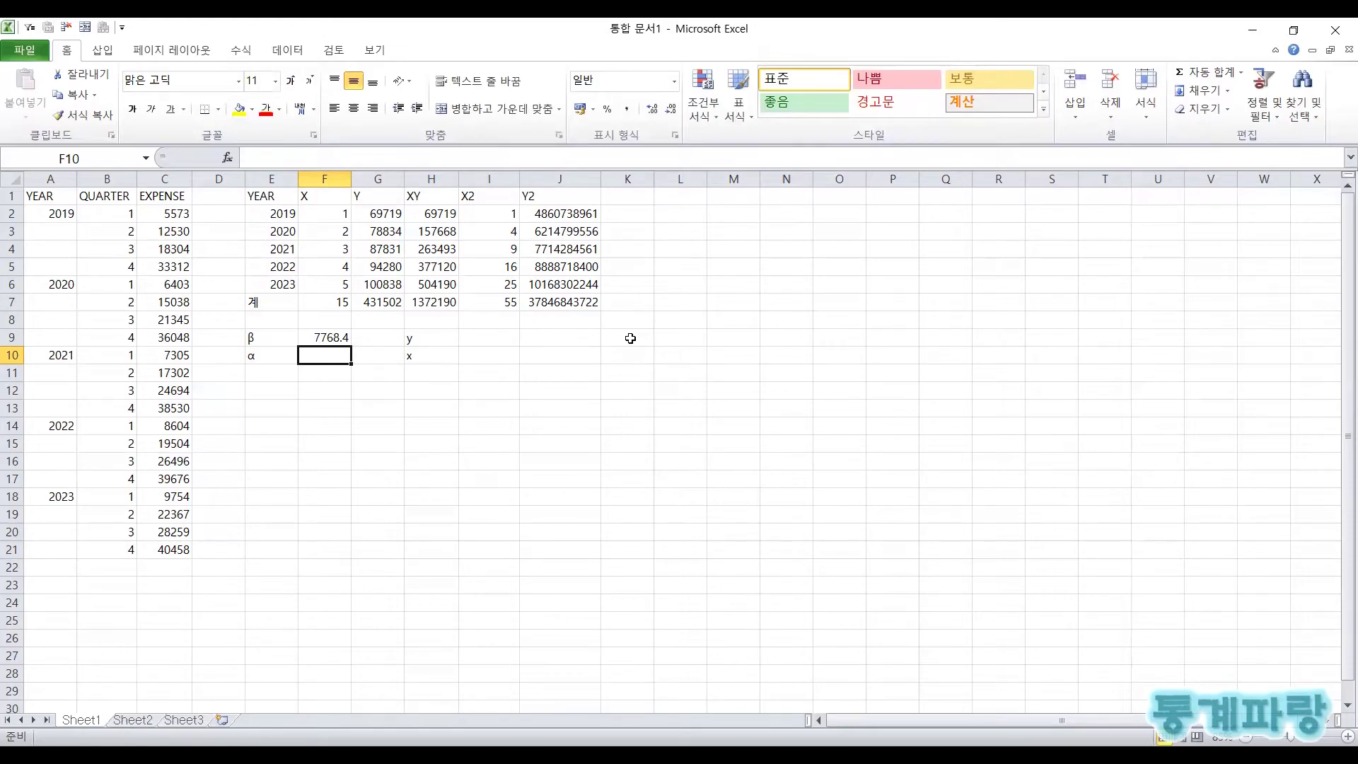
Begin the α formula in F10 as =(G7-F9, subtracting β from the Y total
text(=)
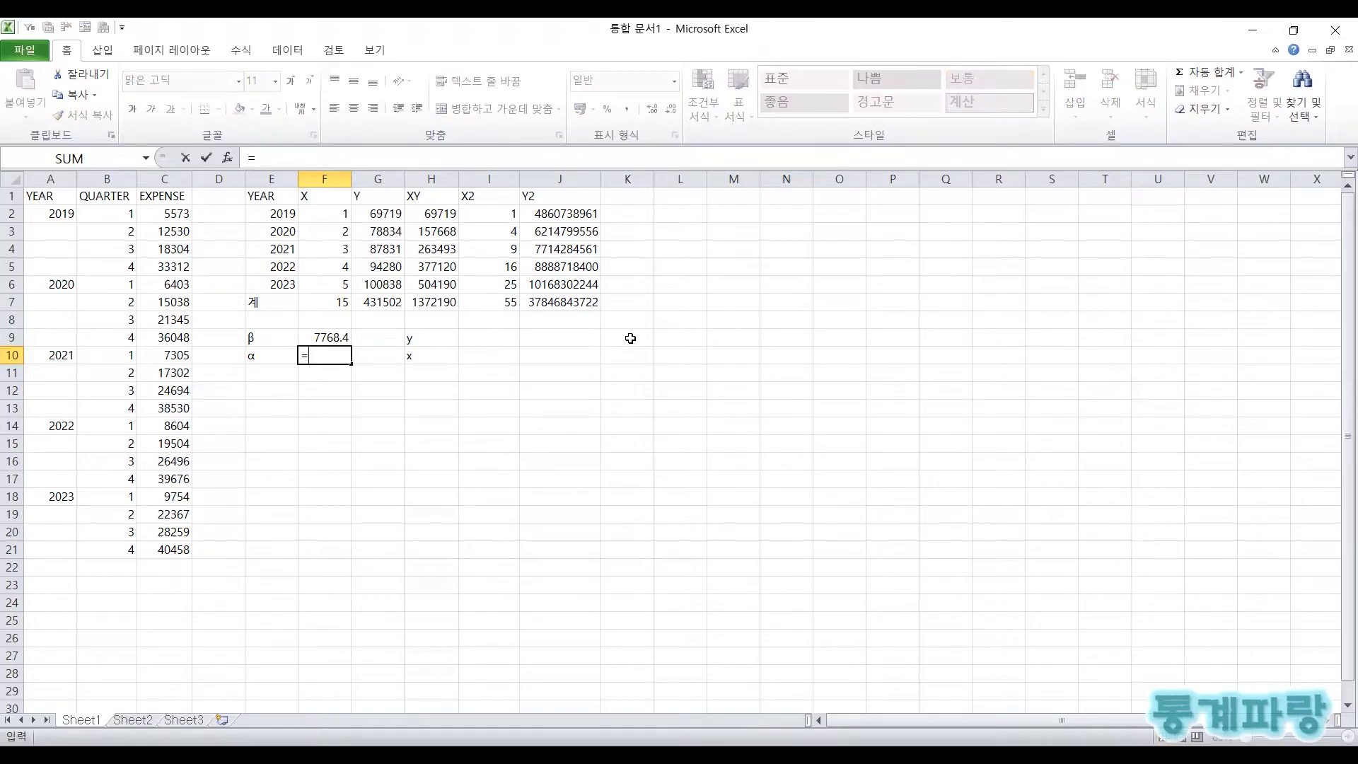
text(()
key(Up)
key(Up)
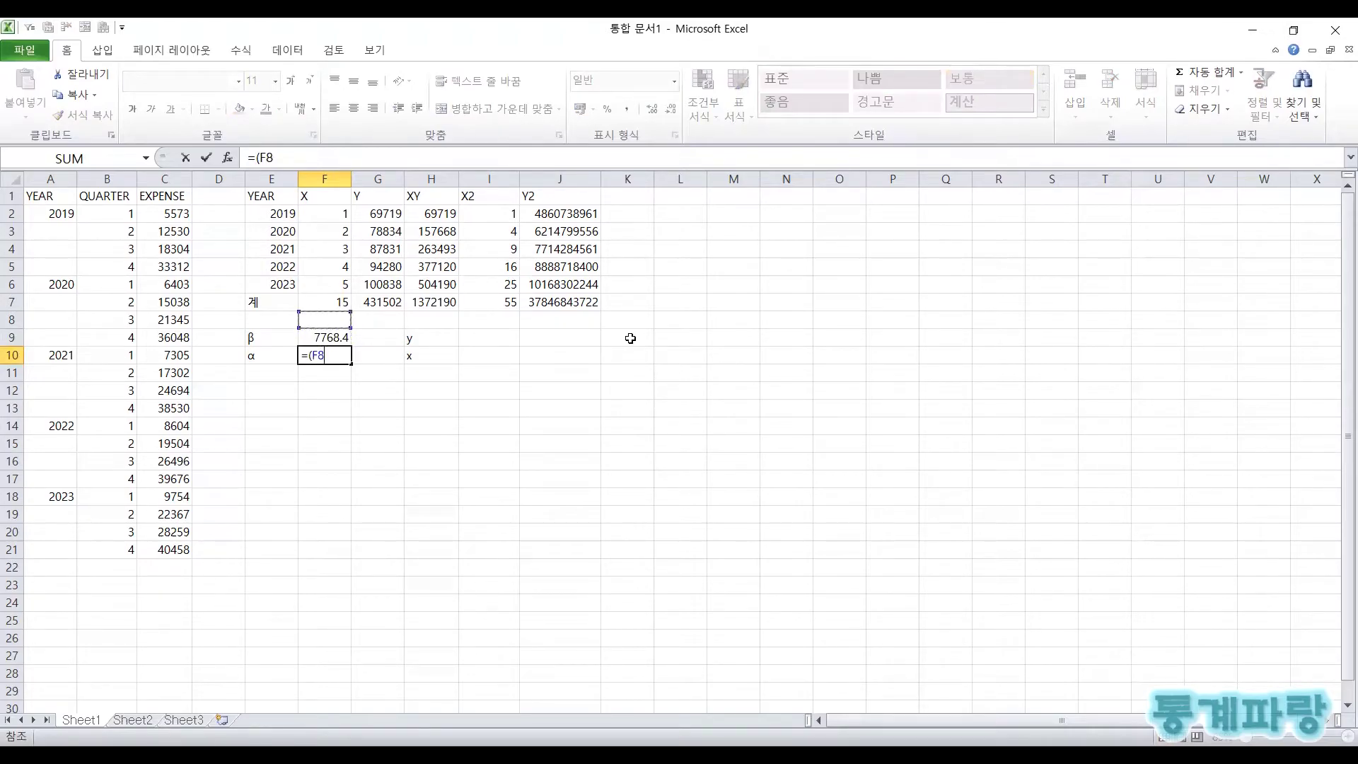
key(Up)
key(Right)
text(-)
key(Left)
key(Right)
key(Up)
Finish α as =(G7-F9*F7)/5, giving 62995.2
text(*)
key(Up)
key(Up)
key(Up)
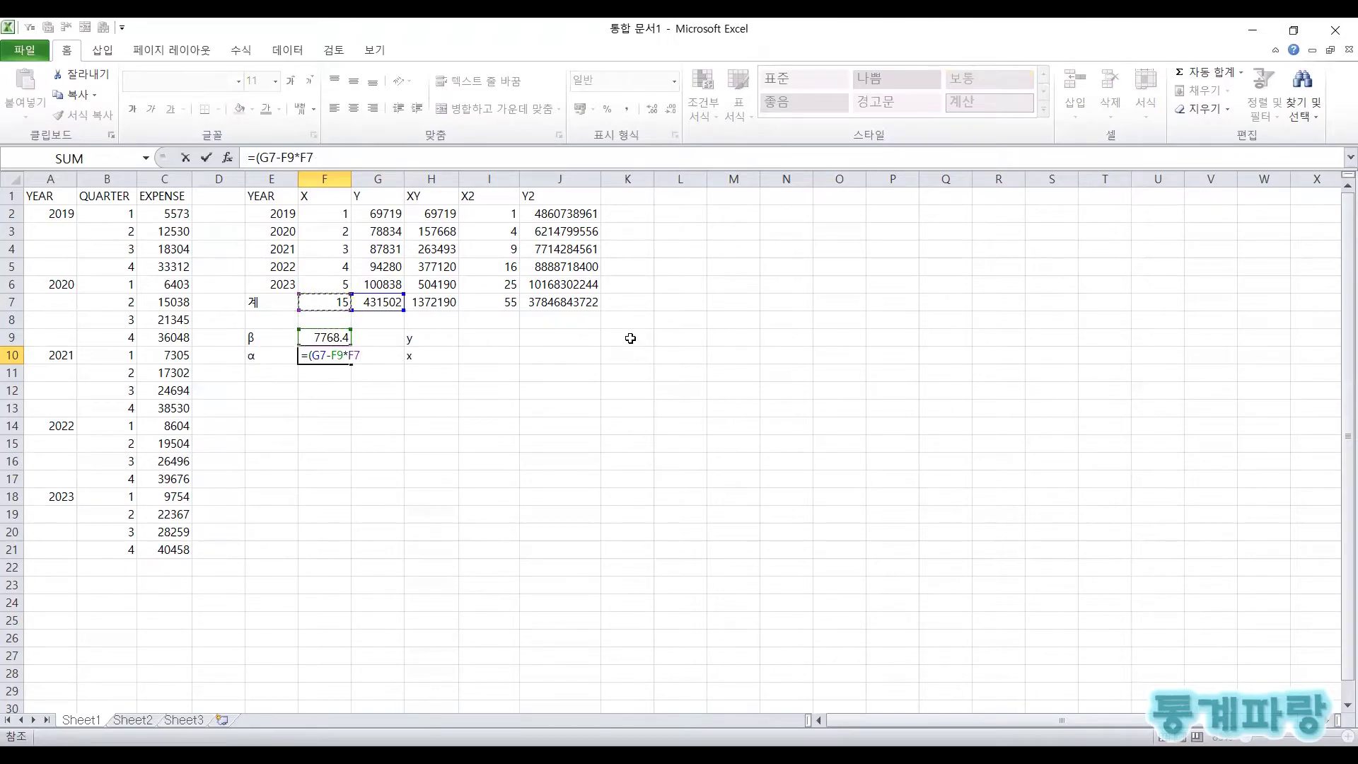
text()/)
text(5)
key(Return)
key(Up)
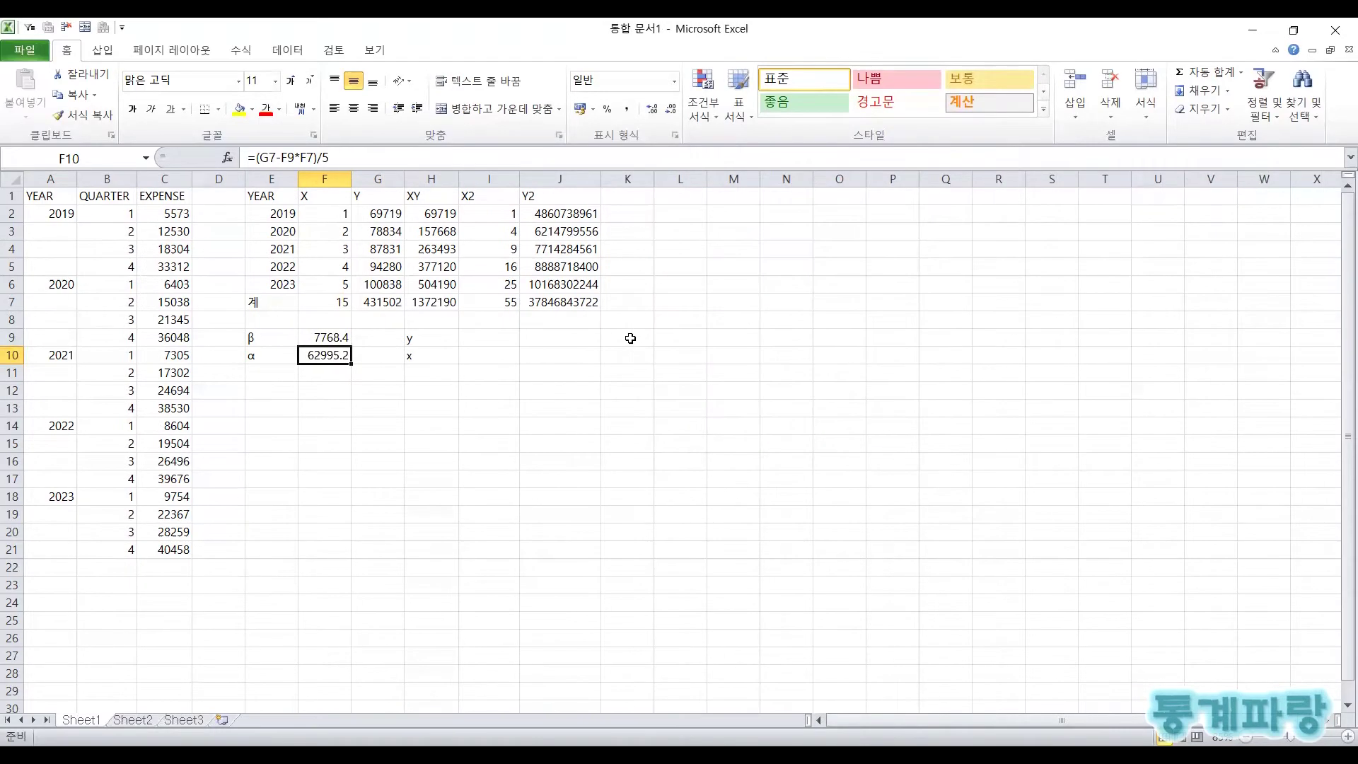
key(Right)
key(Right)
key(Right)
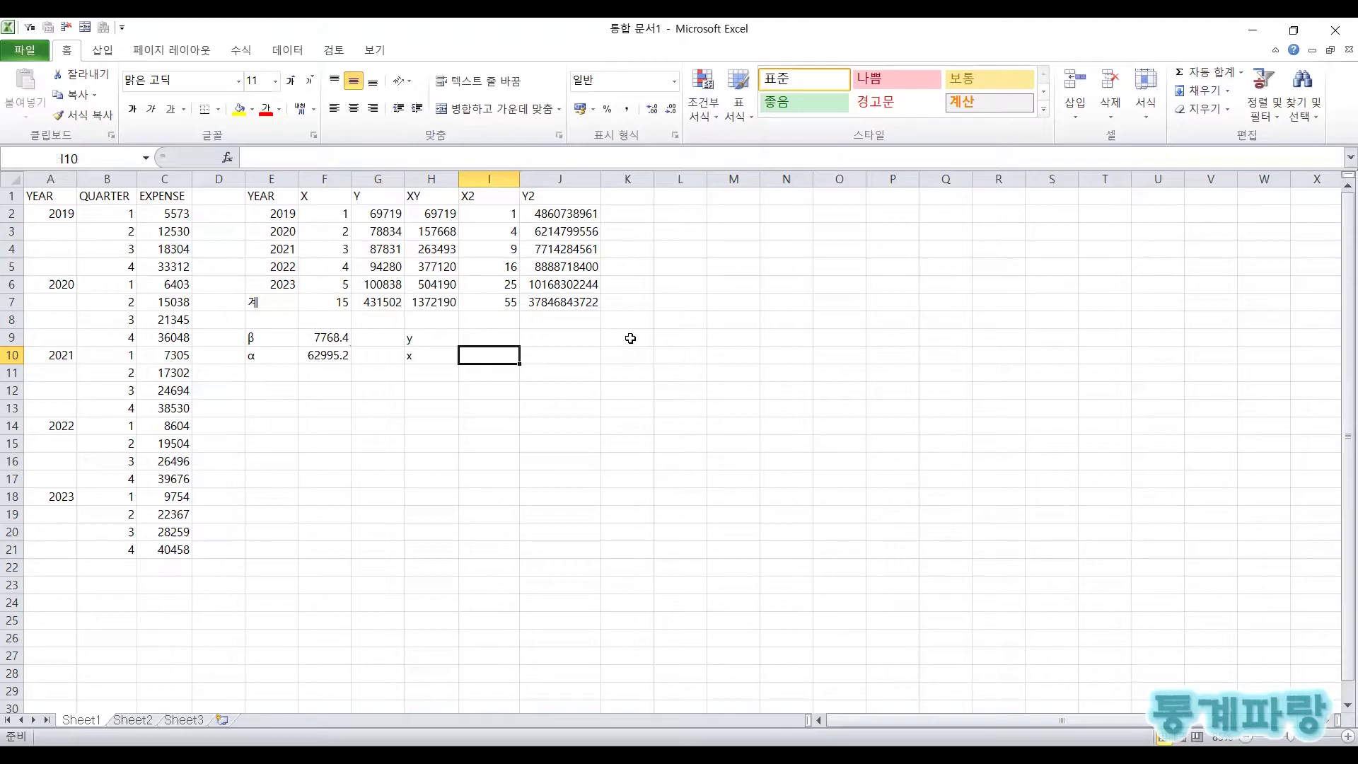
Enter x = 6 in I10 and the forecast =F10+I10*F9 in I9, giving 109605.6
text(6)
key(Return)
key(Up)
key(Up)
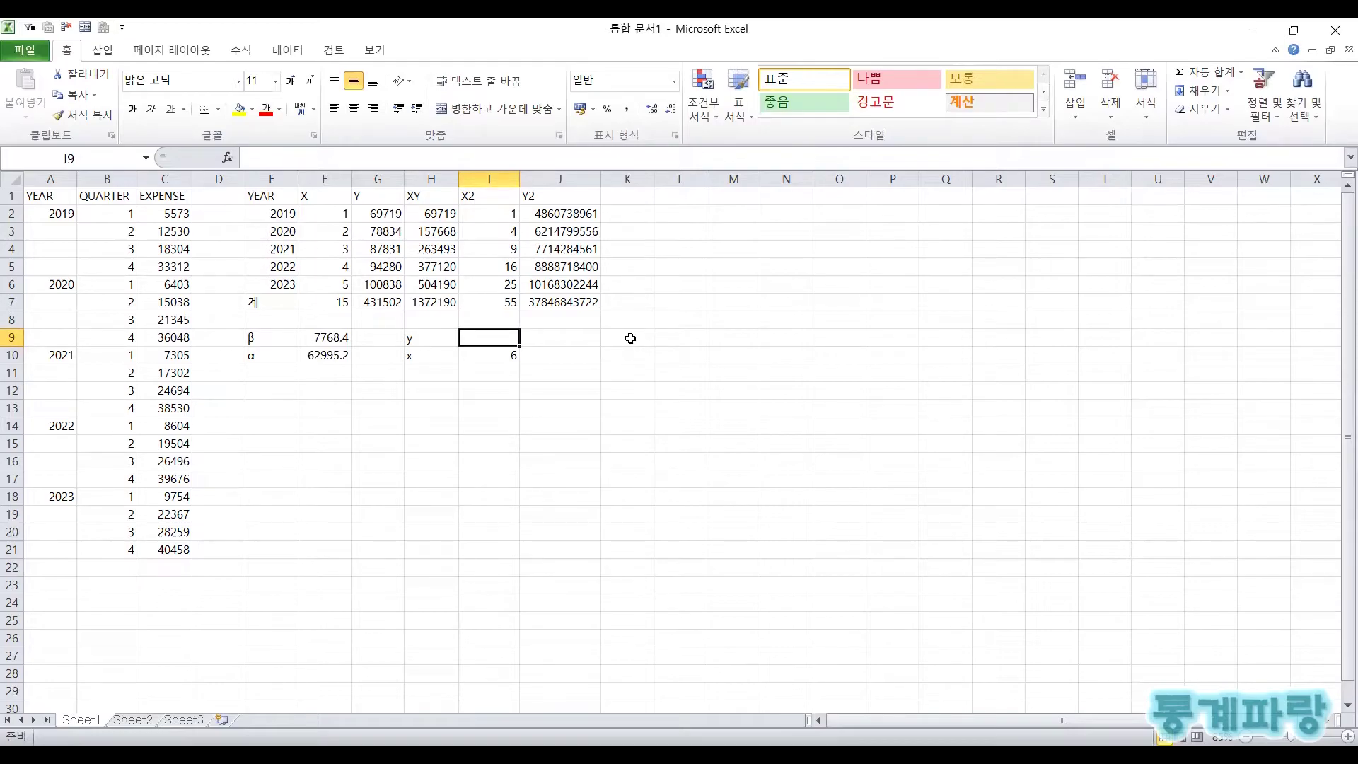
text(=)
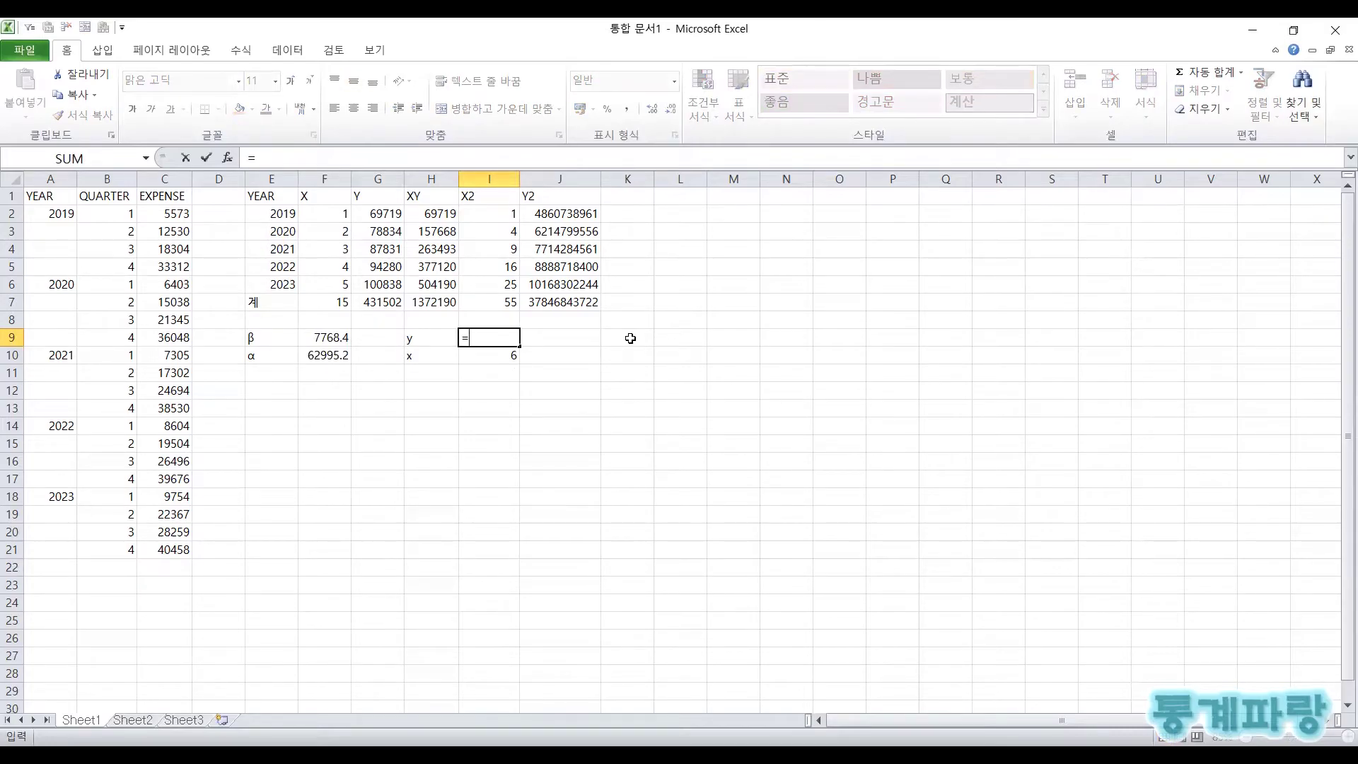
key(Left)
key(Left)
key(Left)
key(Down)
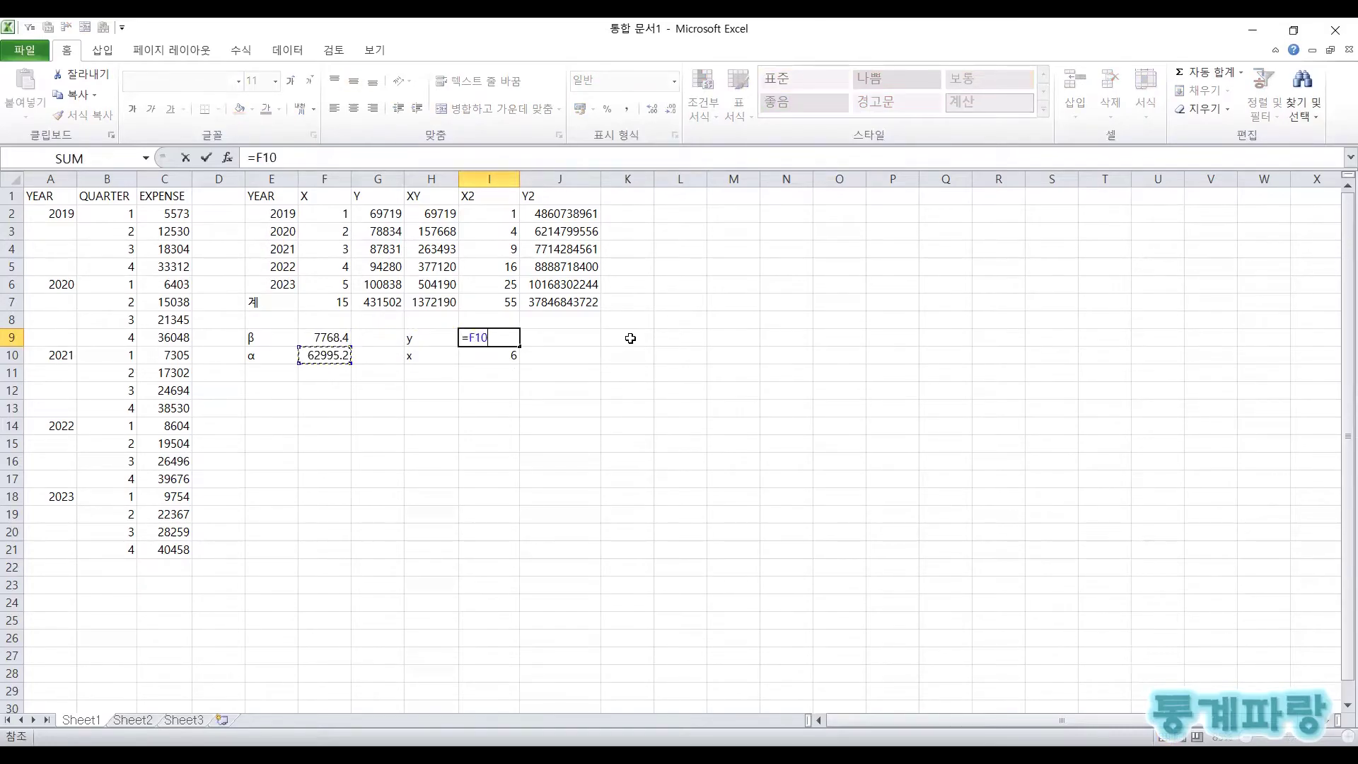
text(+)
key(Down)
text(*)
key(Left)
key(Left)
key(Left)
key(Return)
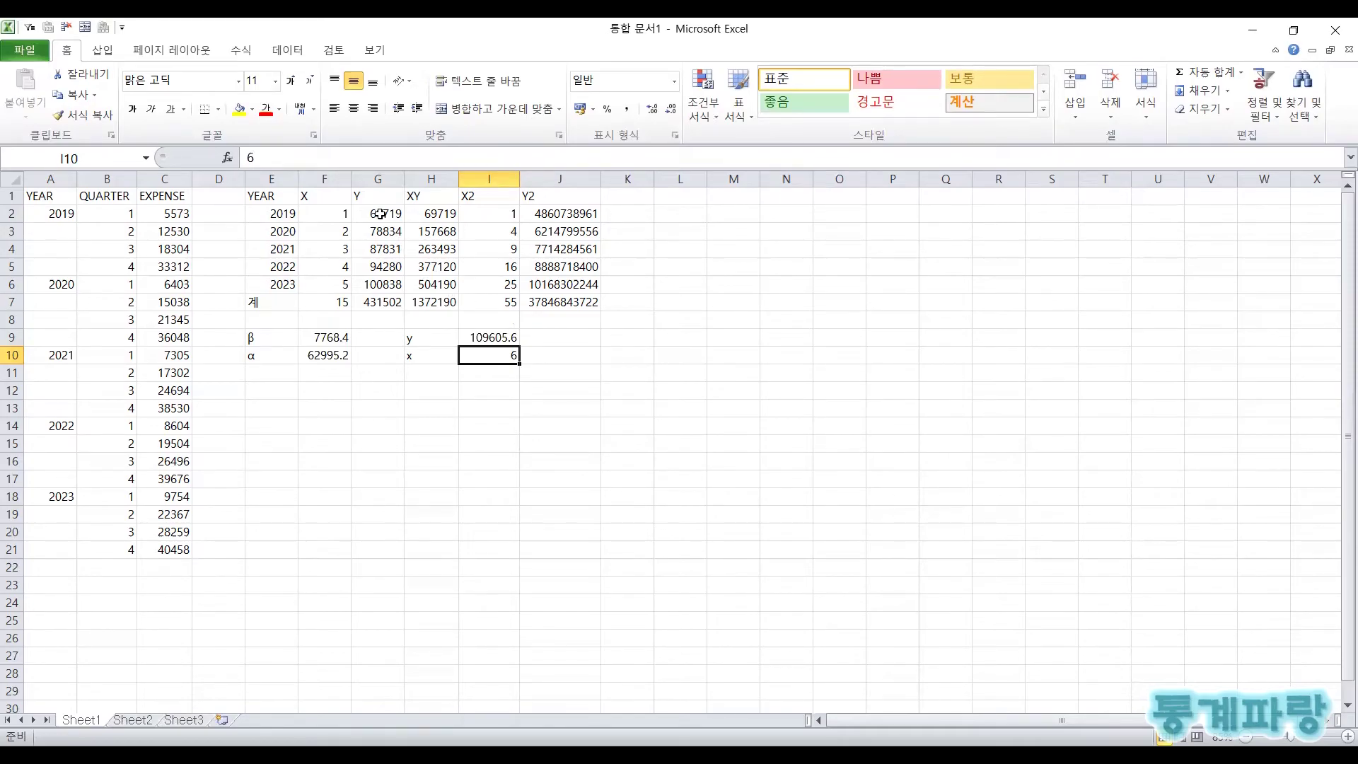
Insert a line chart of Y values G2:G6 without a legend, placed and enlarged beside the table
drag(380, 213, 380, 284)
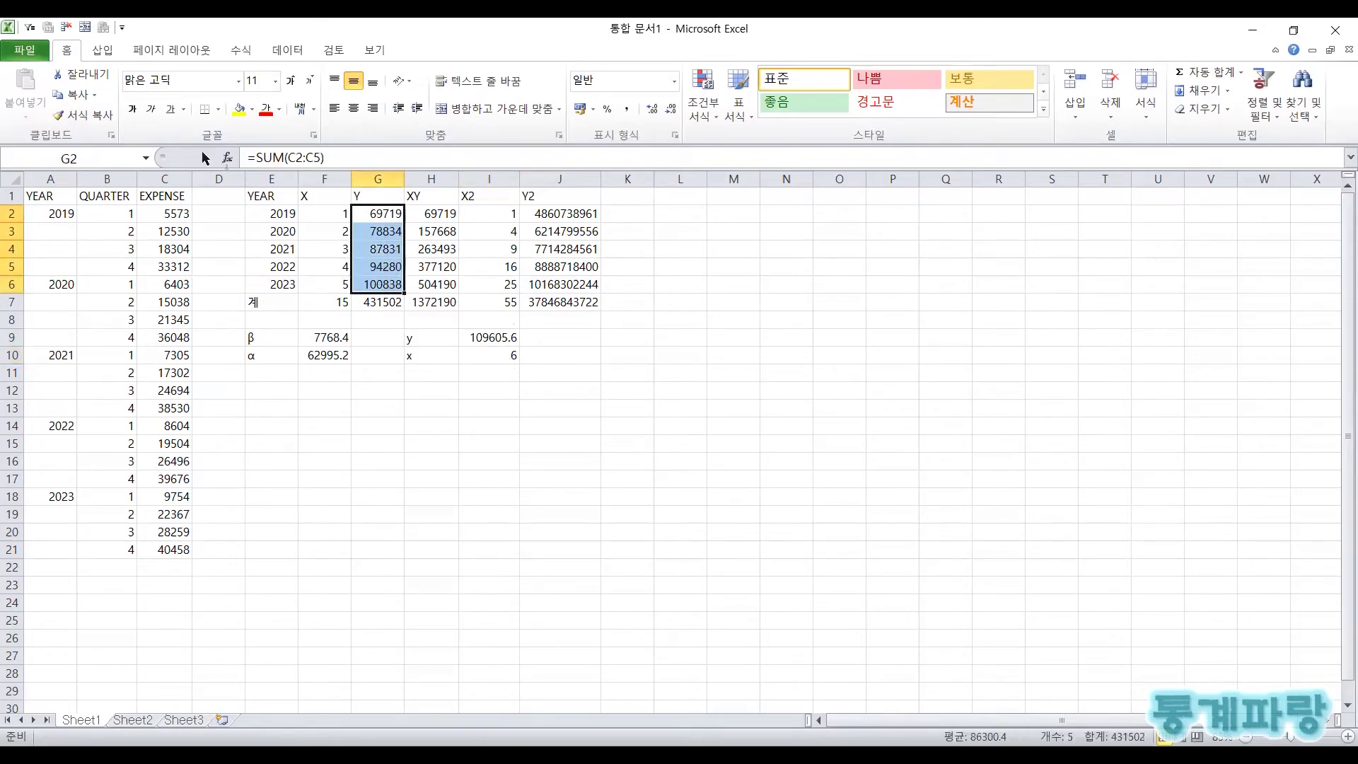
click(103, 51)
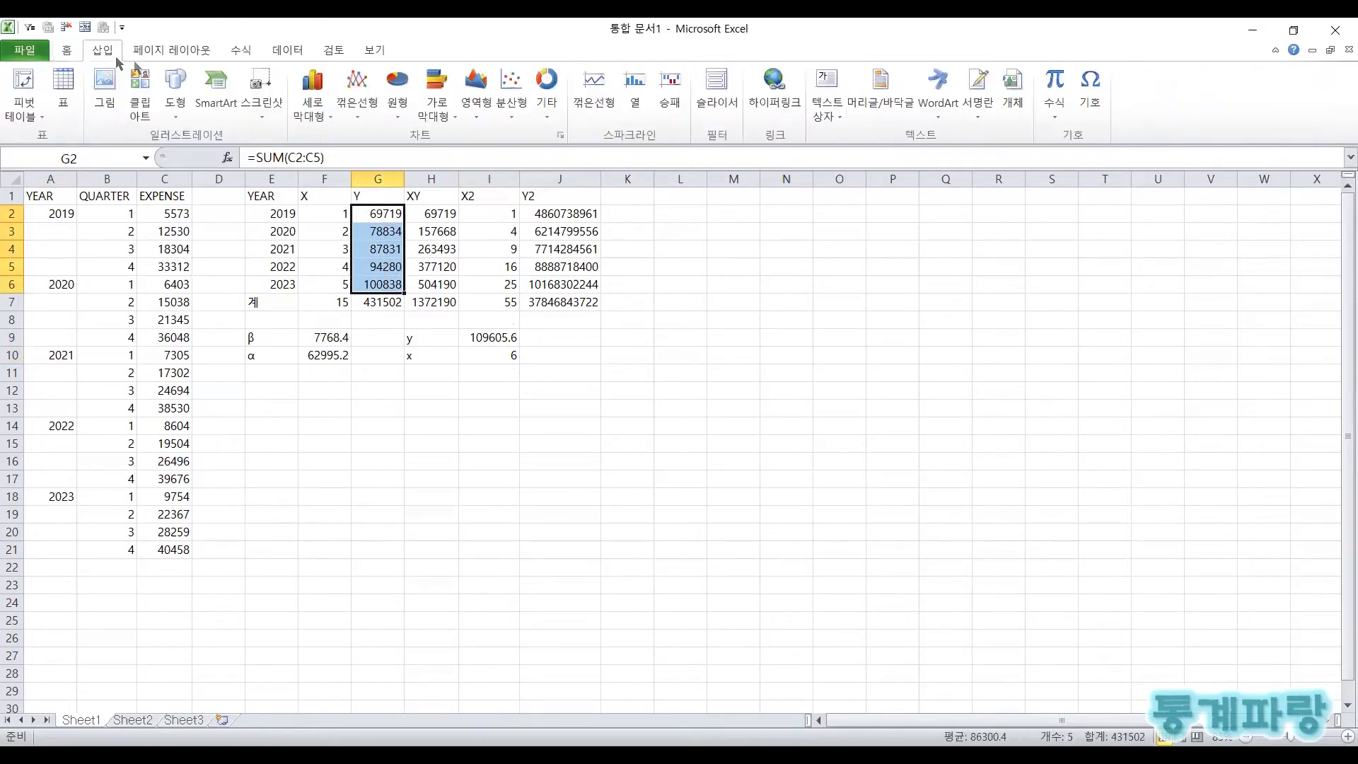
click(364, 103)
click(368, 170)
click(854, 459)
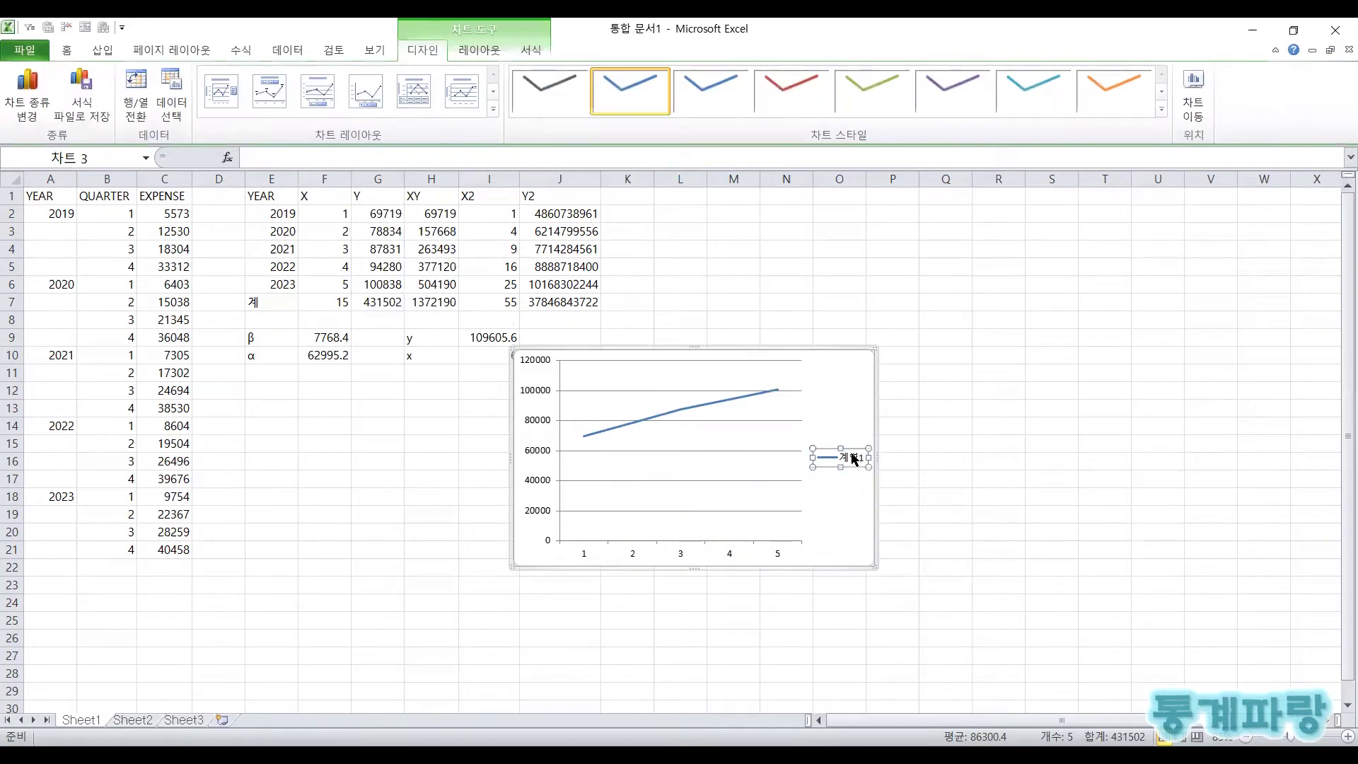
key(Delete)
drag(820, 354, 952, 225)
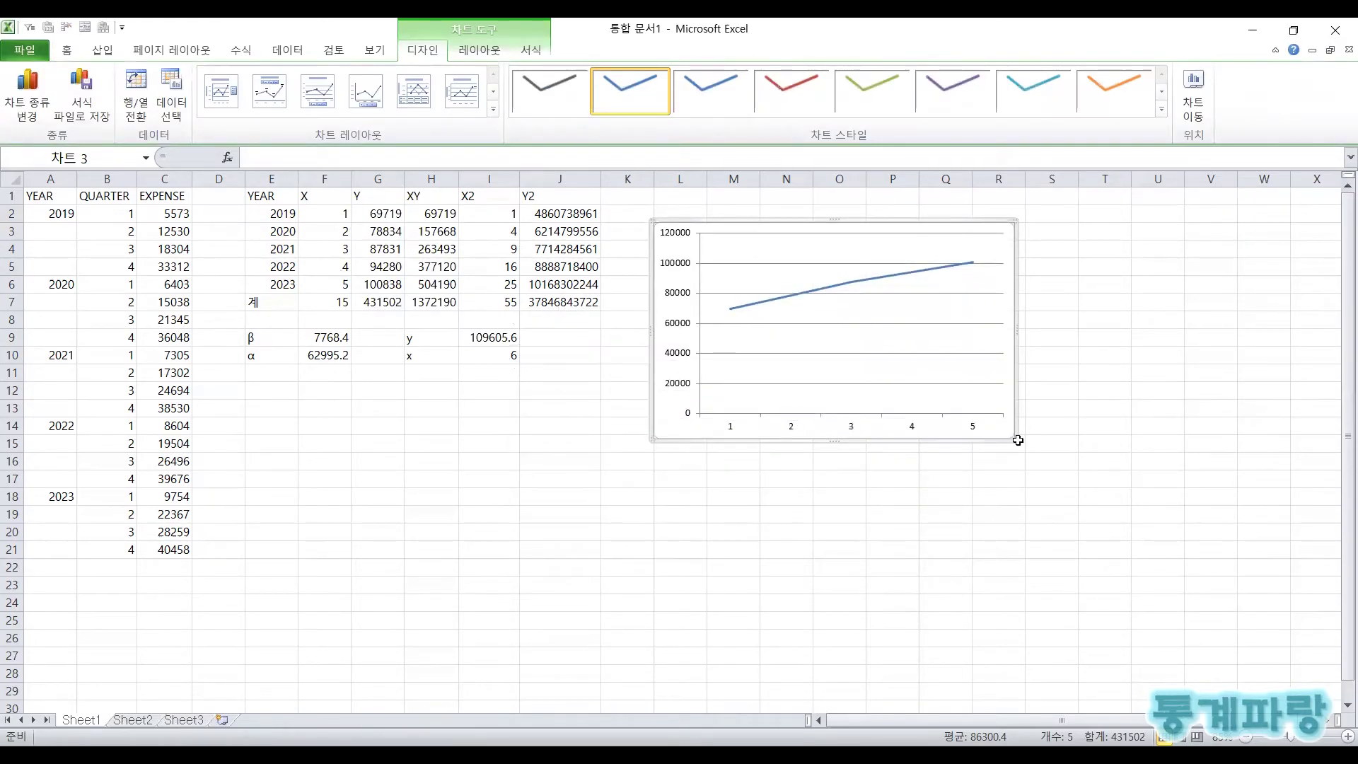
drag(1018, 441, 1027, 454)
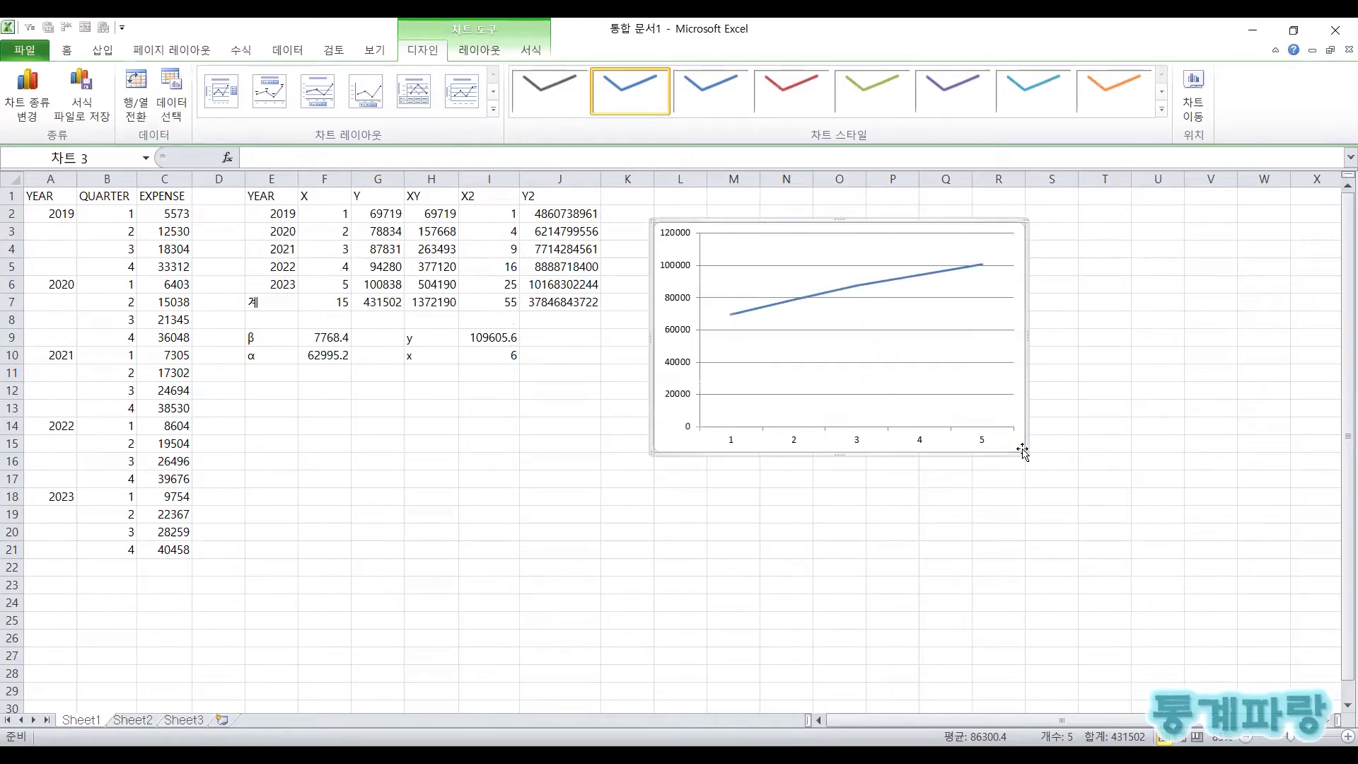
Set the chart's horizontal axis labels to the years E2:E6
right_click(1022, 403)
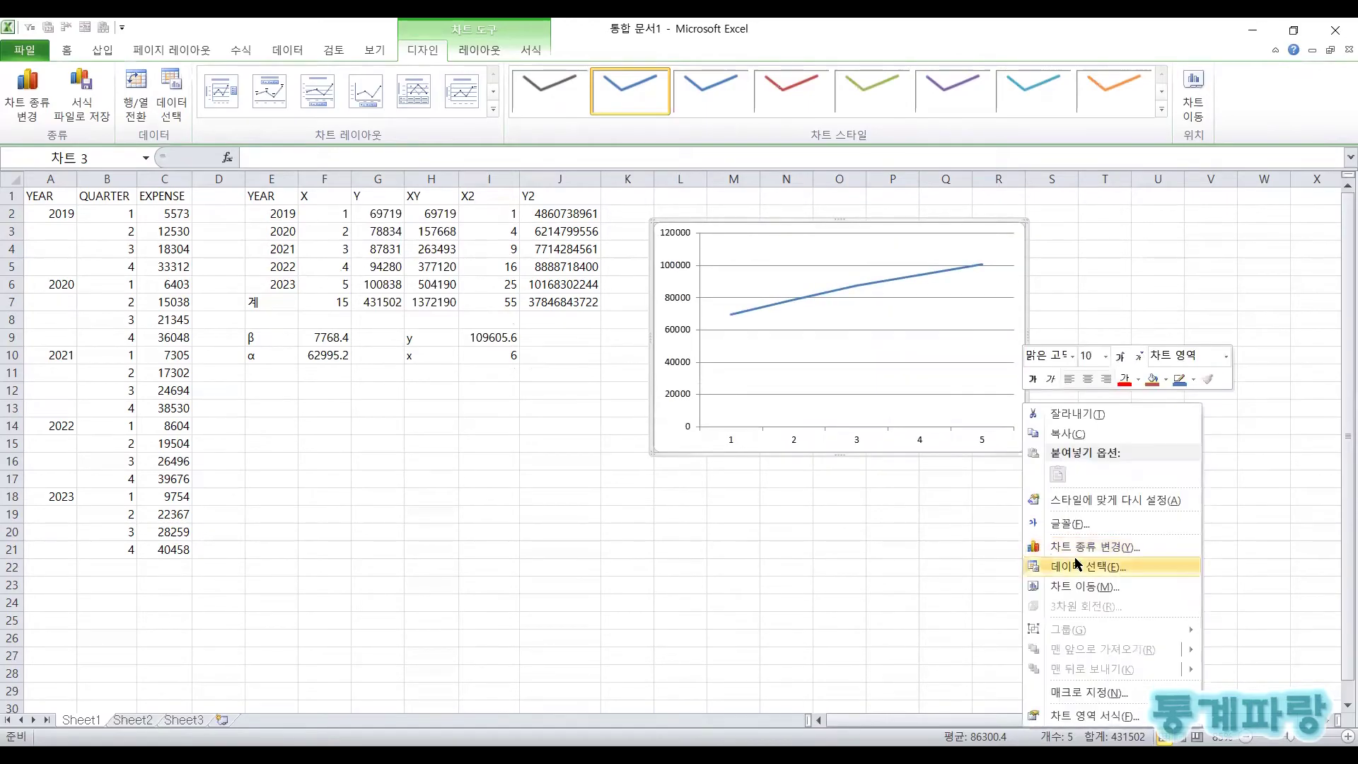
click(1076, 564)
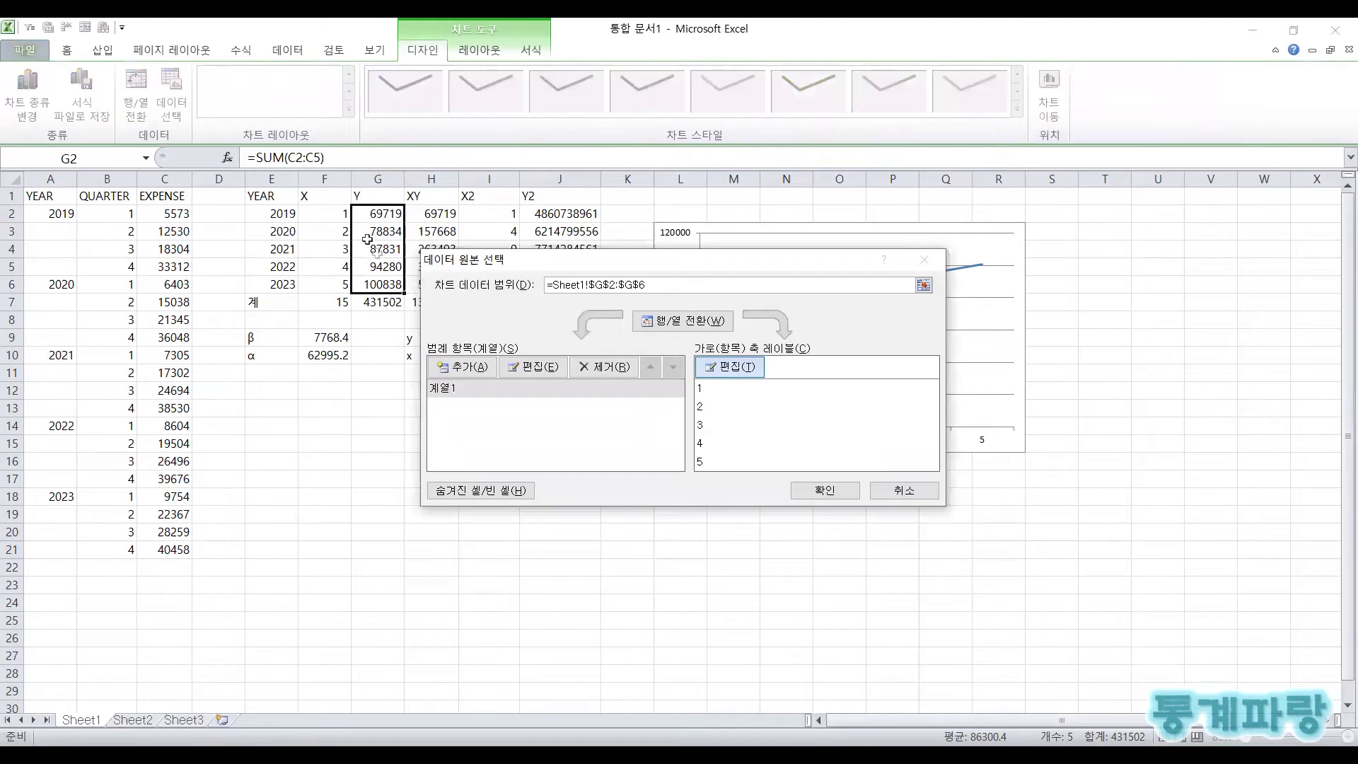
click(283, 214)
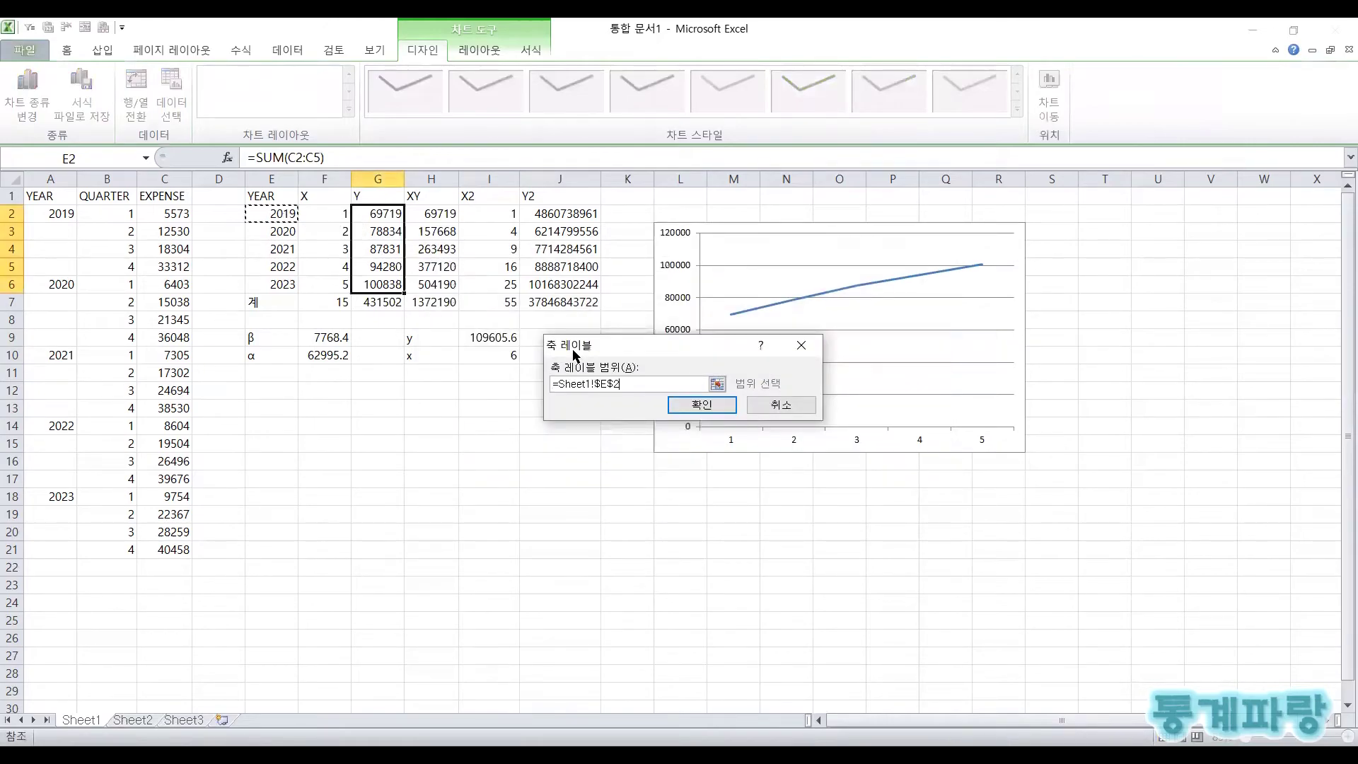
drag(283, 213, 283, 284)
click(702, 405)
click(821, 492)
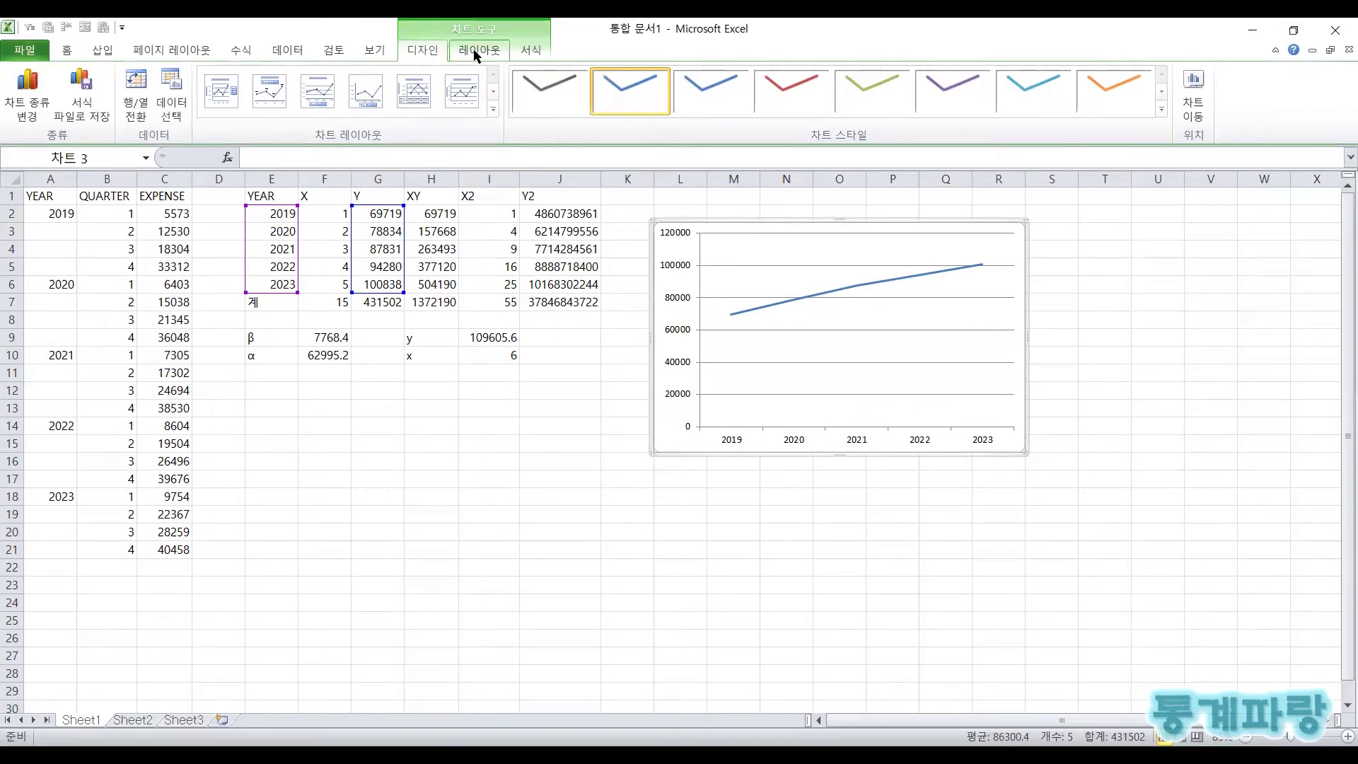
Add a linear trendline showing its equation y = 7768.4x + 62995 and R² = 0.9925
click(454, 48)
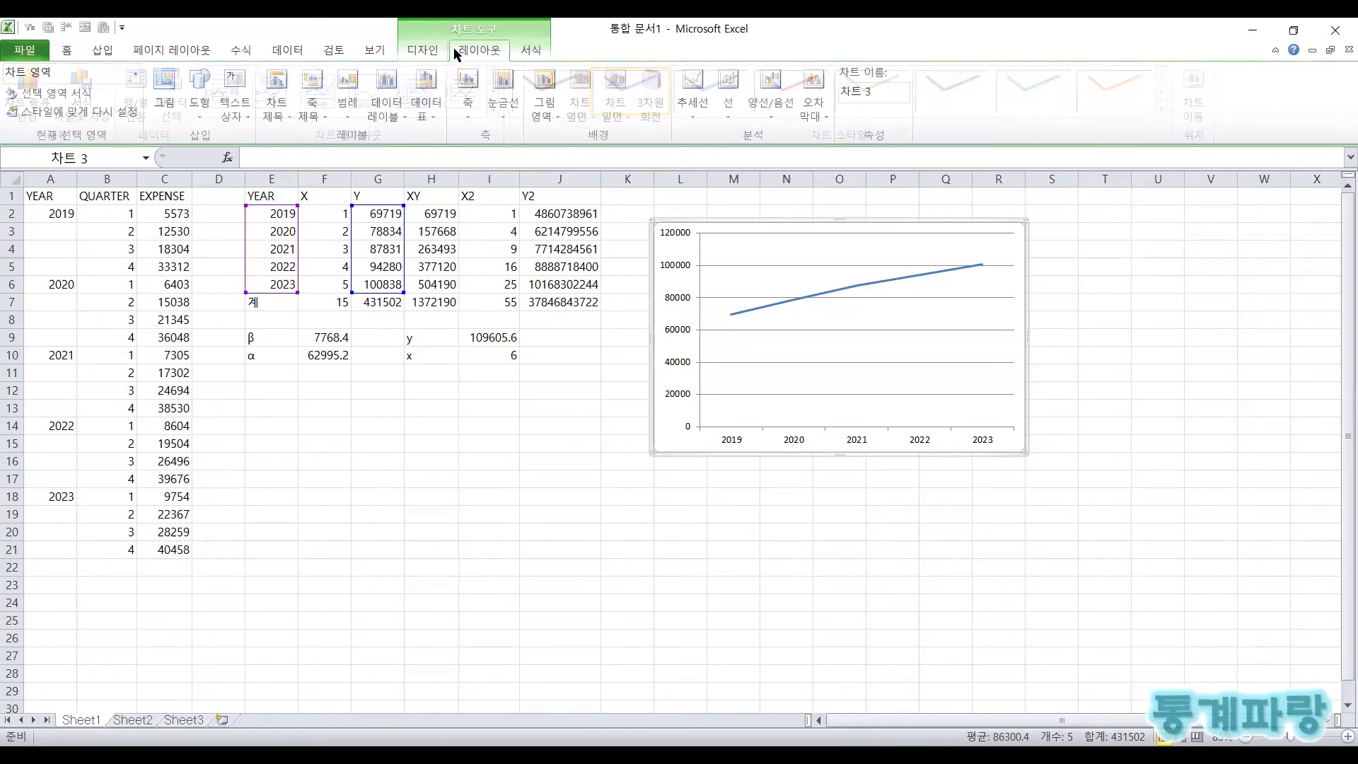
click(698, 108)
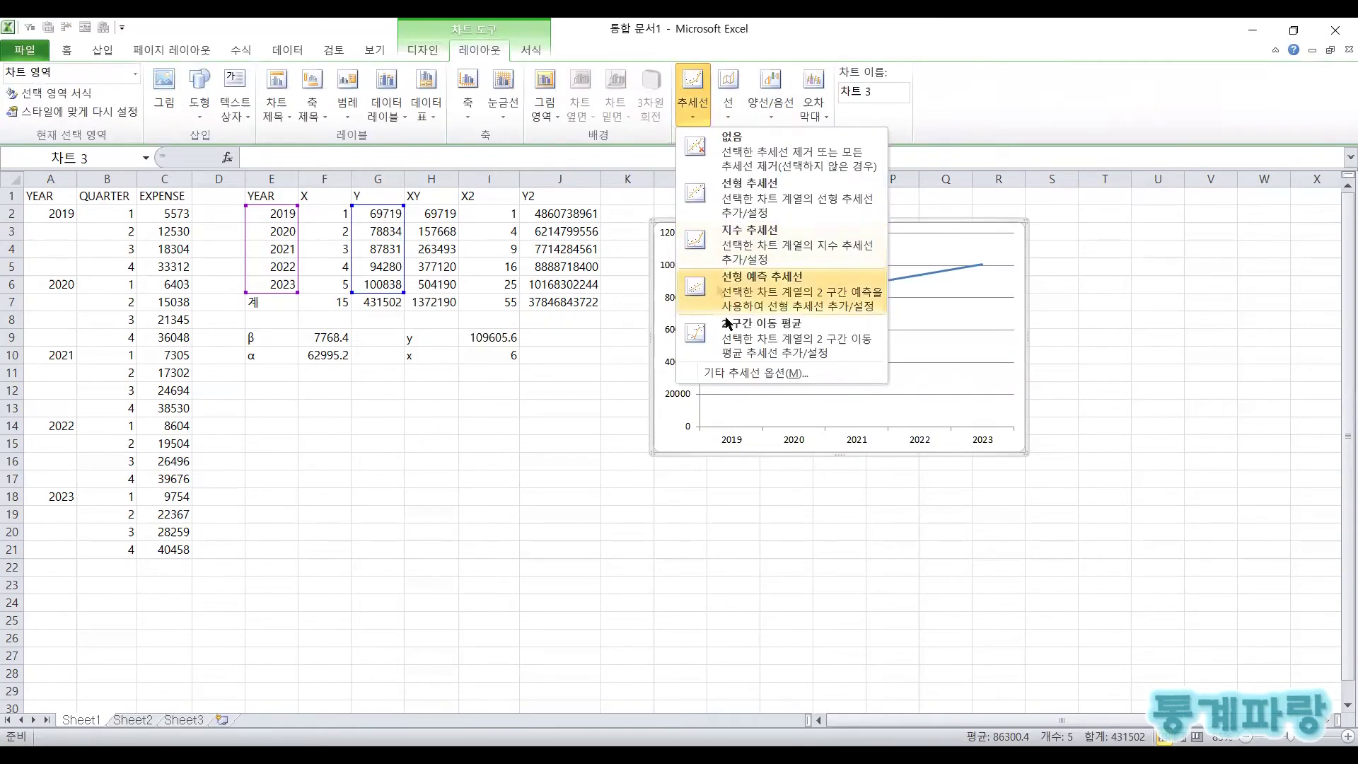
click(737, 374)
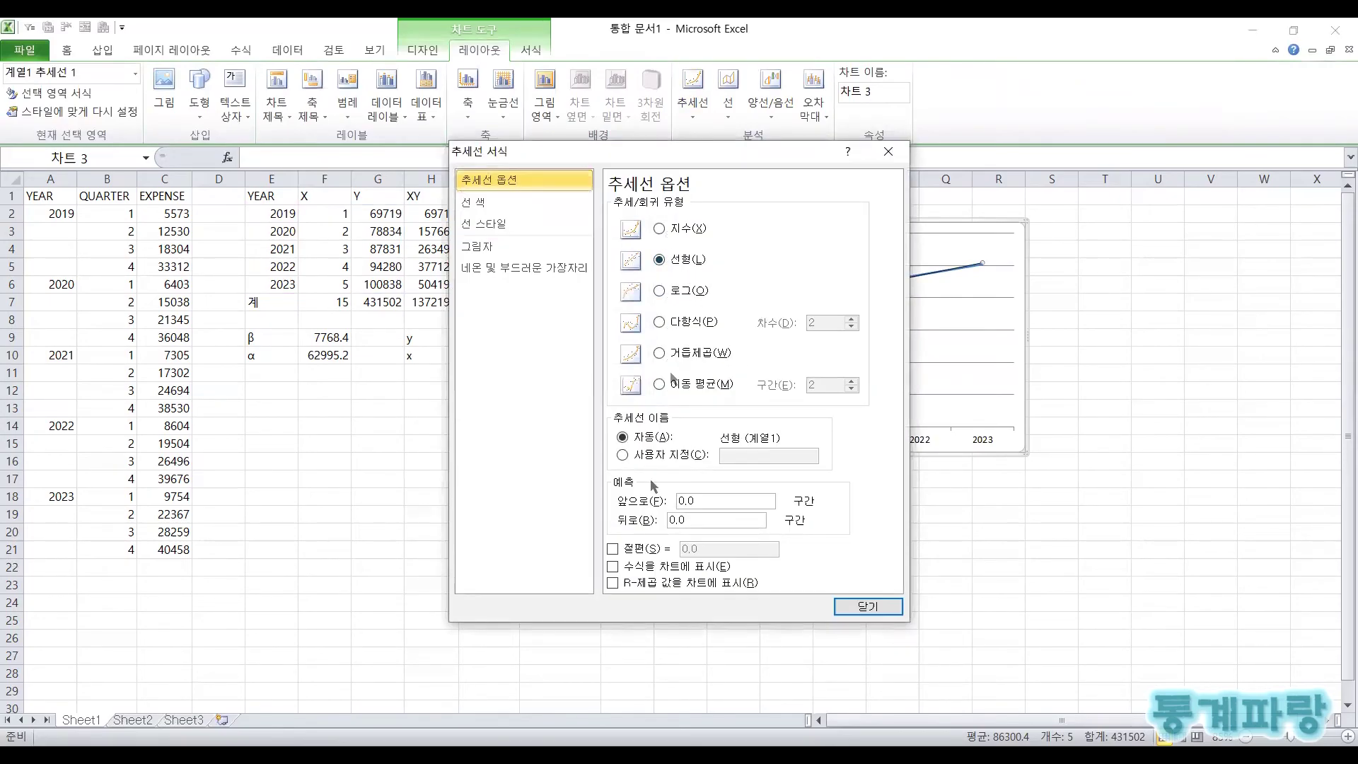
click(629, 568)
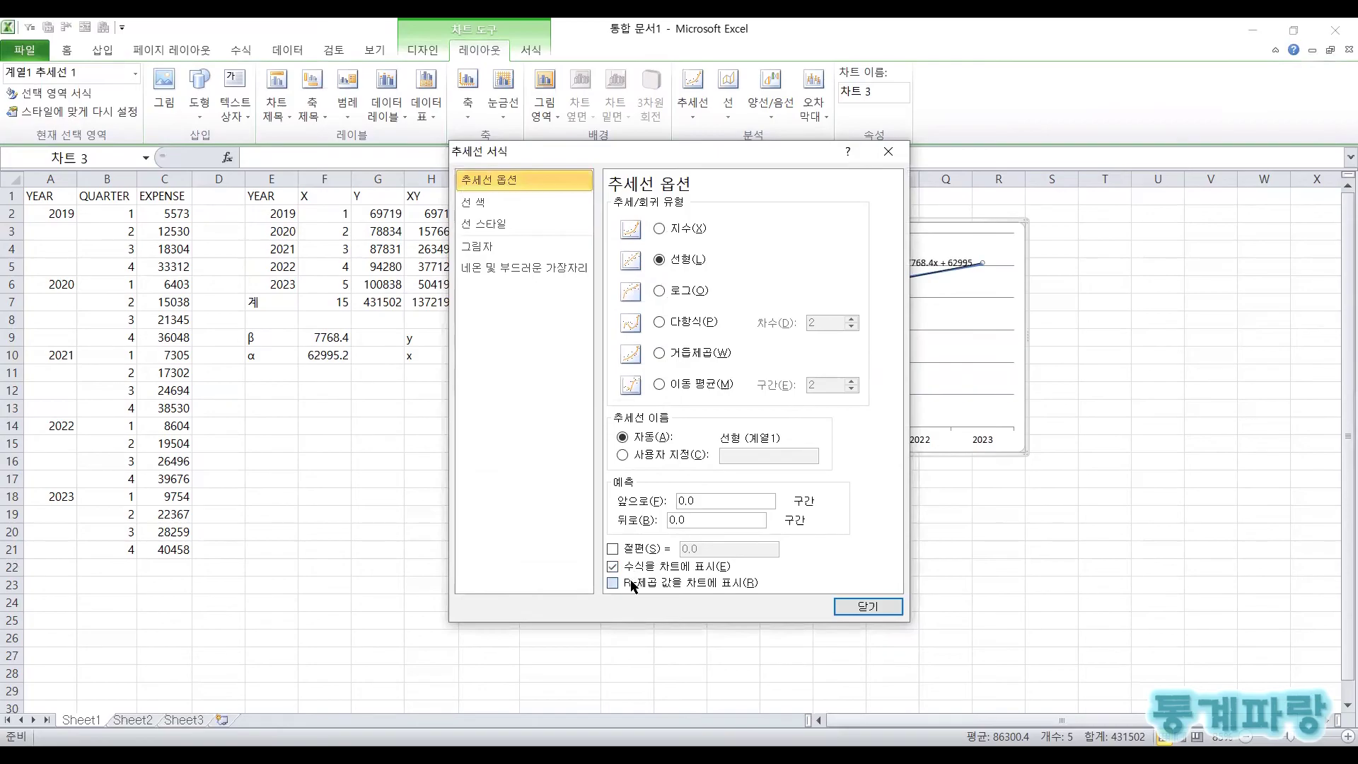
click(626, 582)
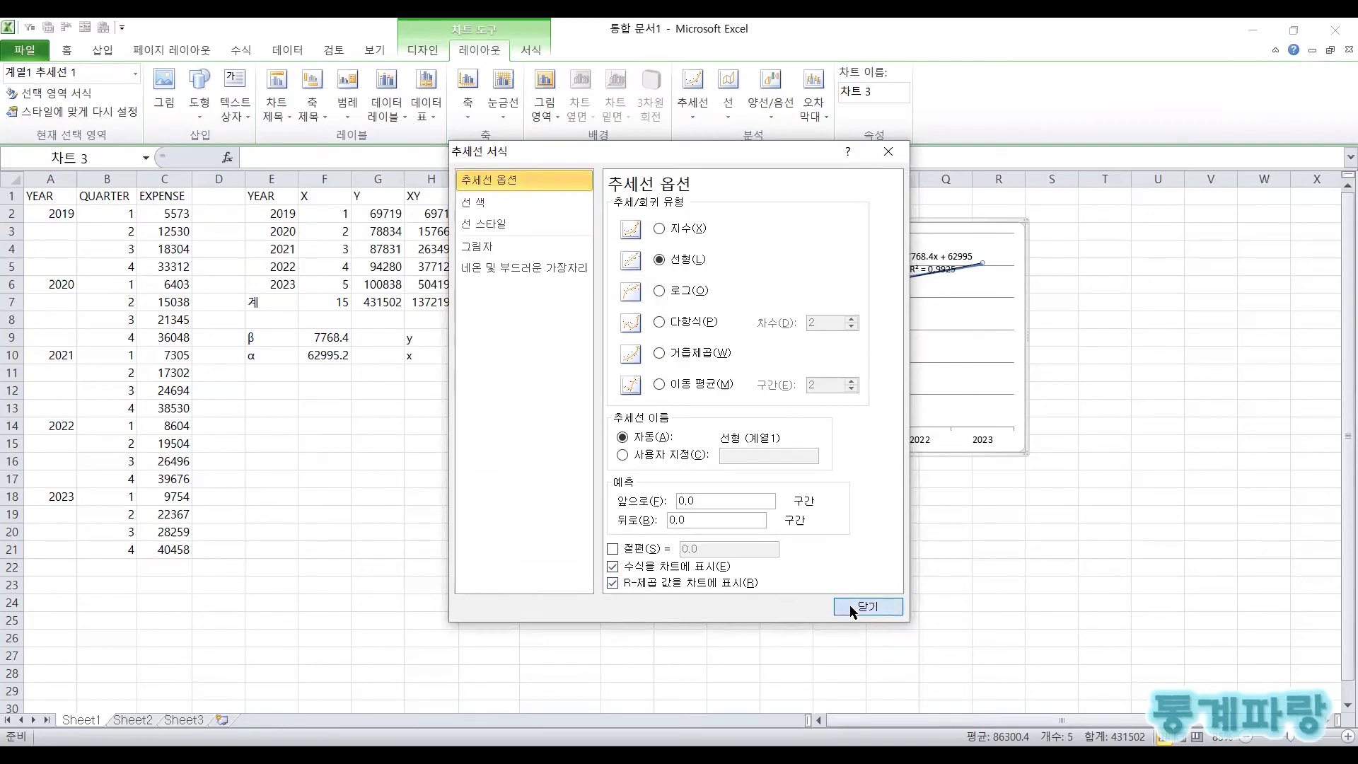
click(851, 609)
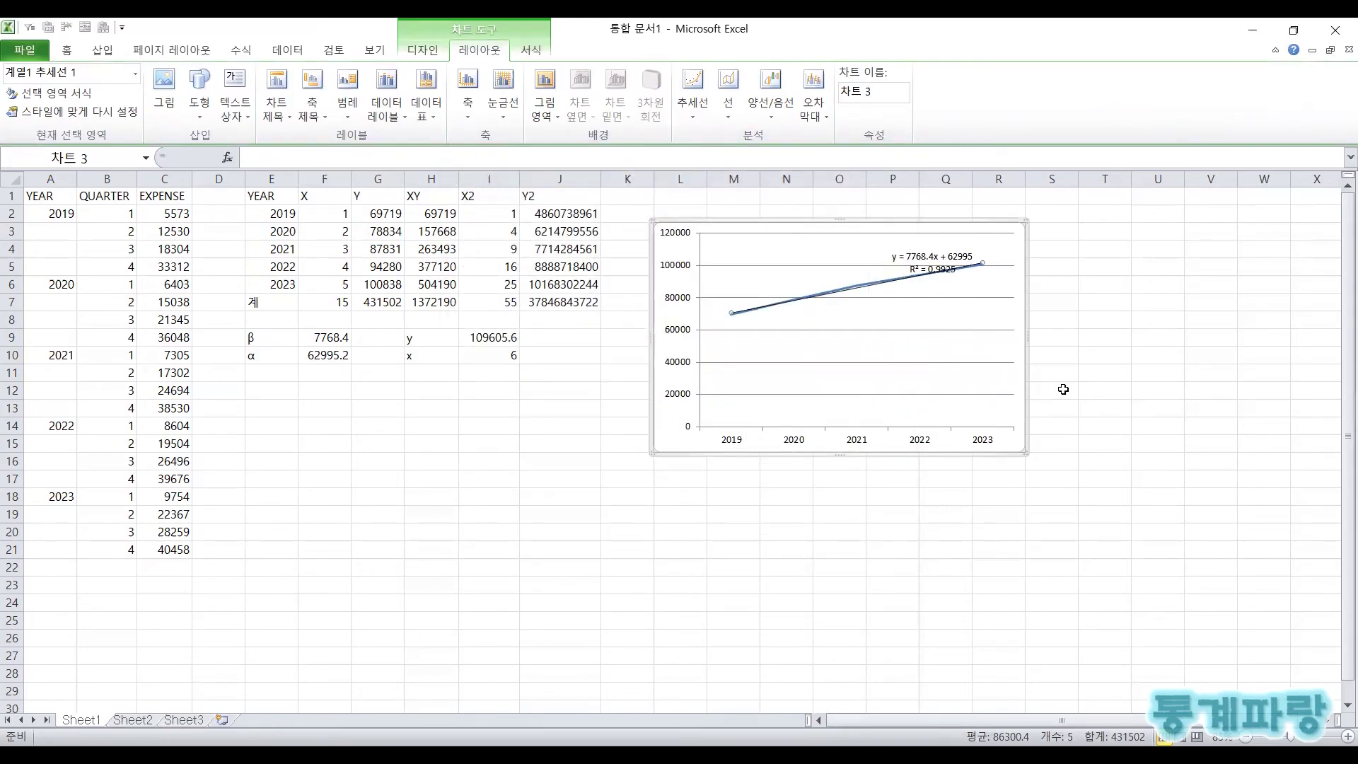